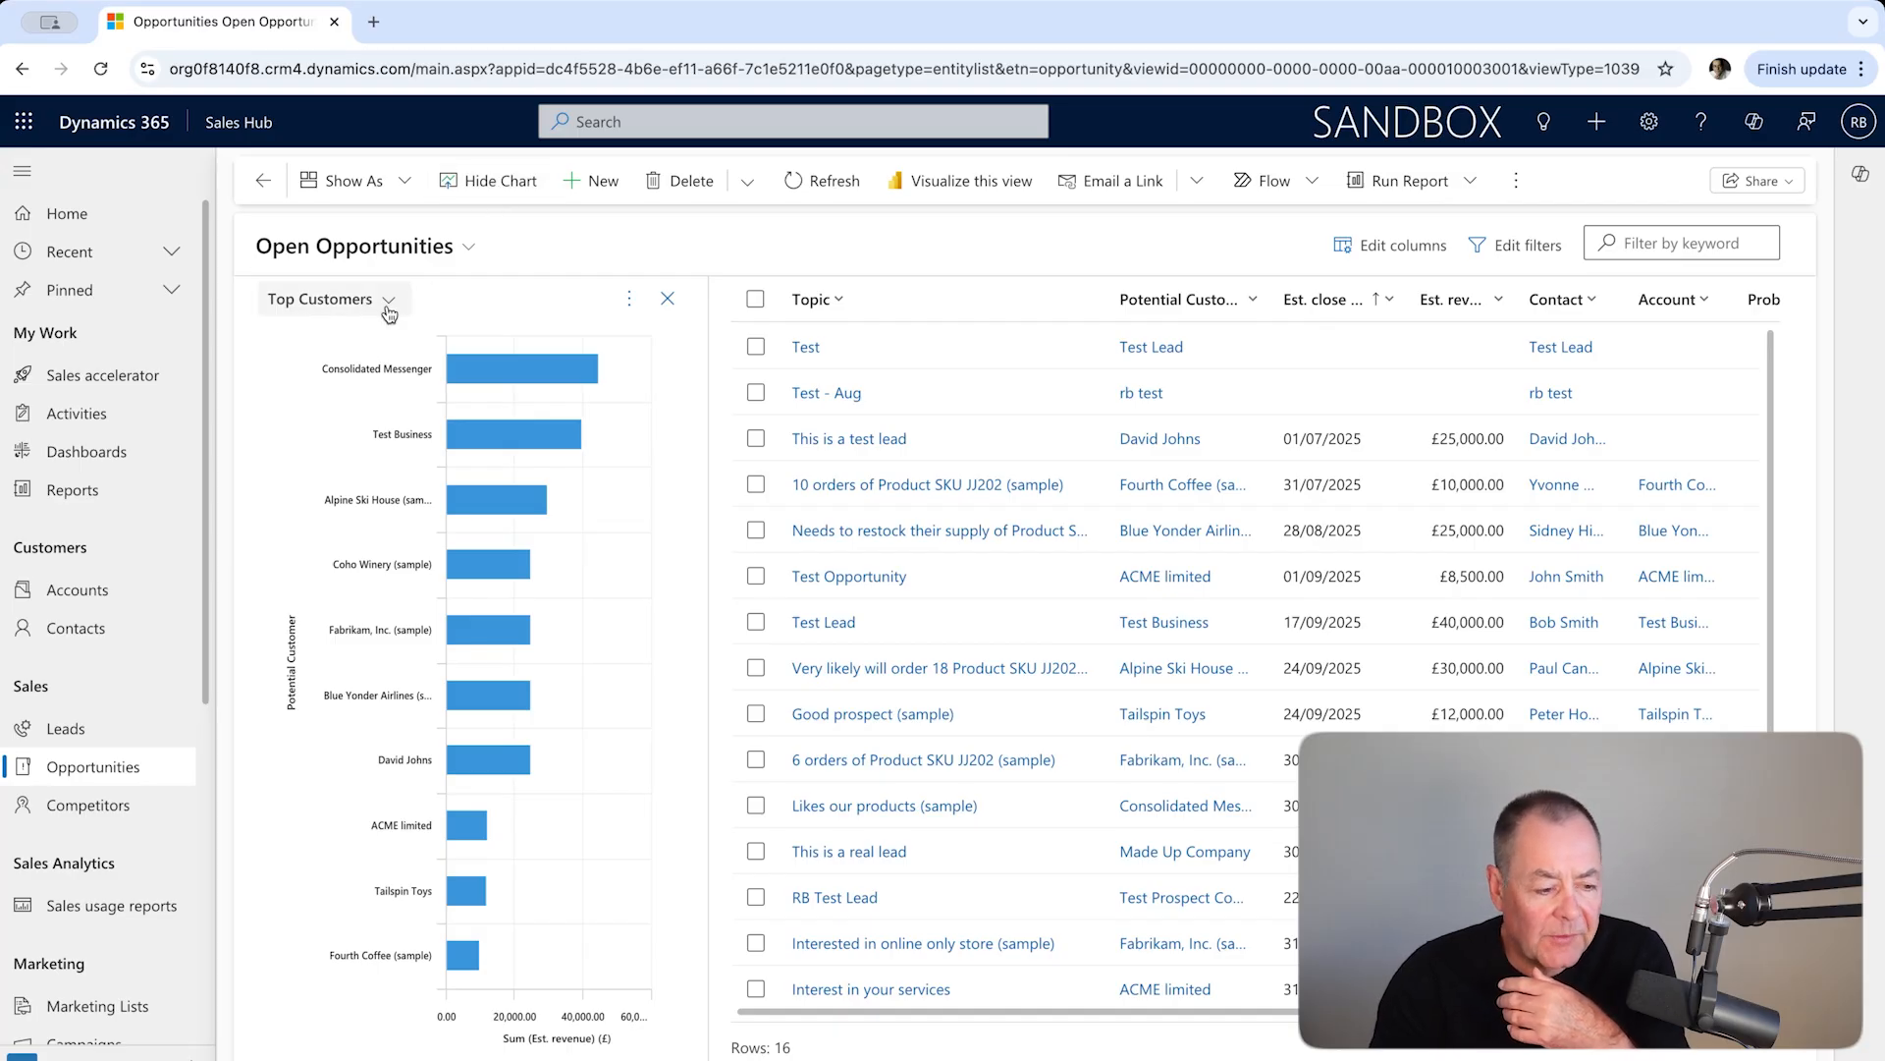
# Switch the Open Opportunities chart to the Sales Pipeline system chart and examine its phases
pyautogui.click(392, 304)
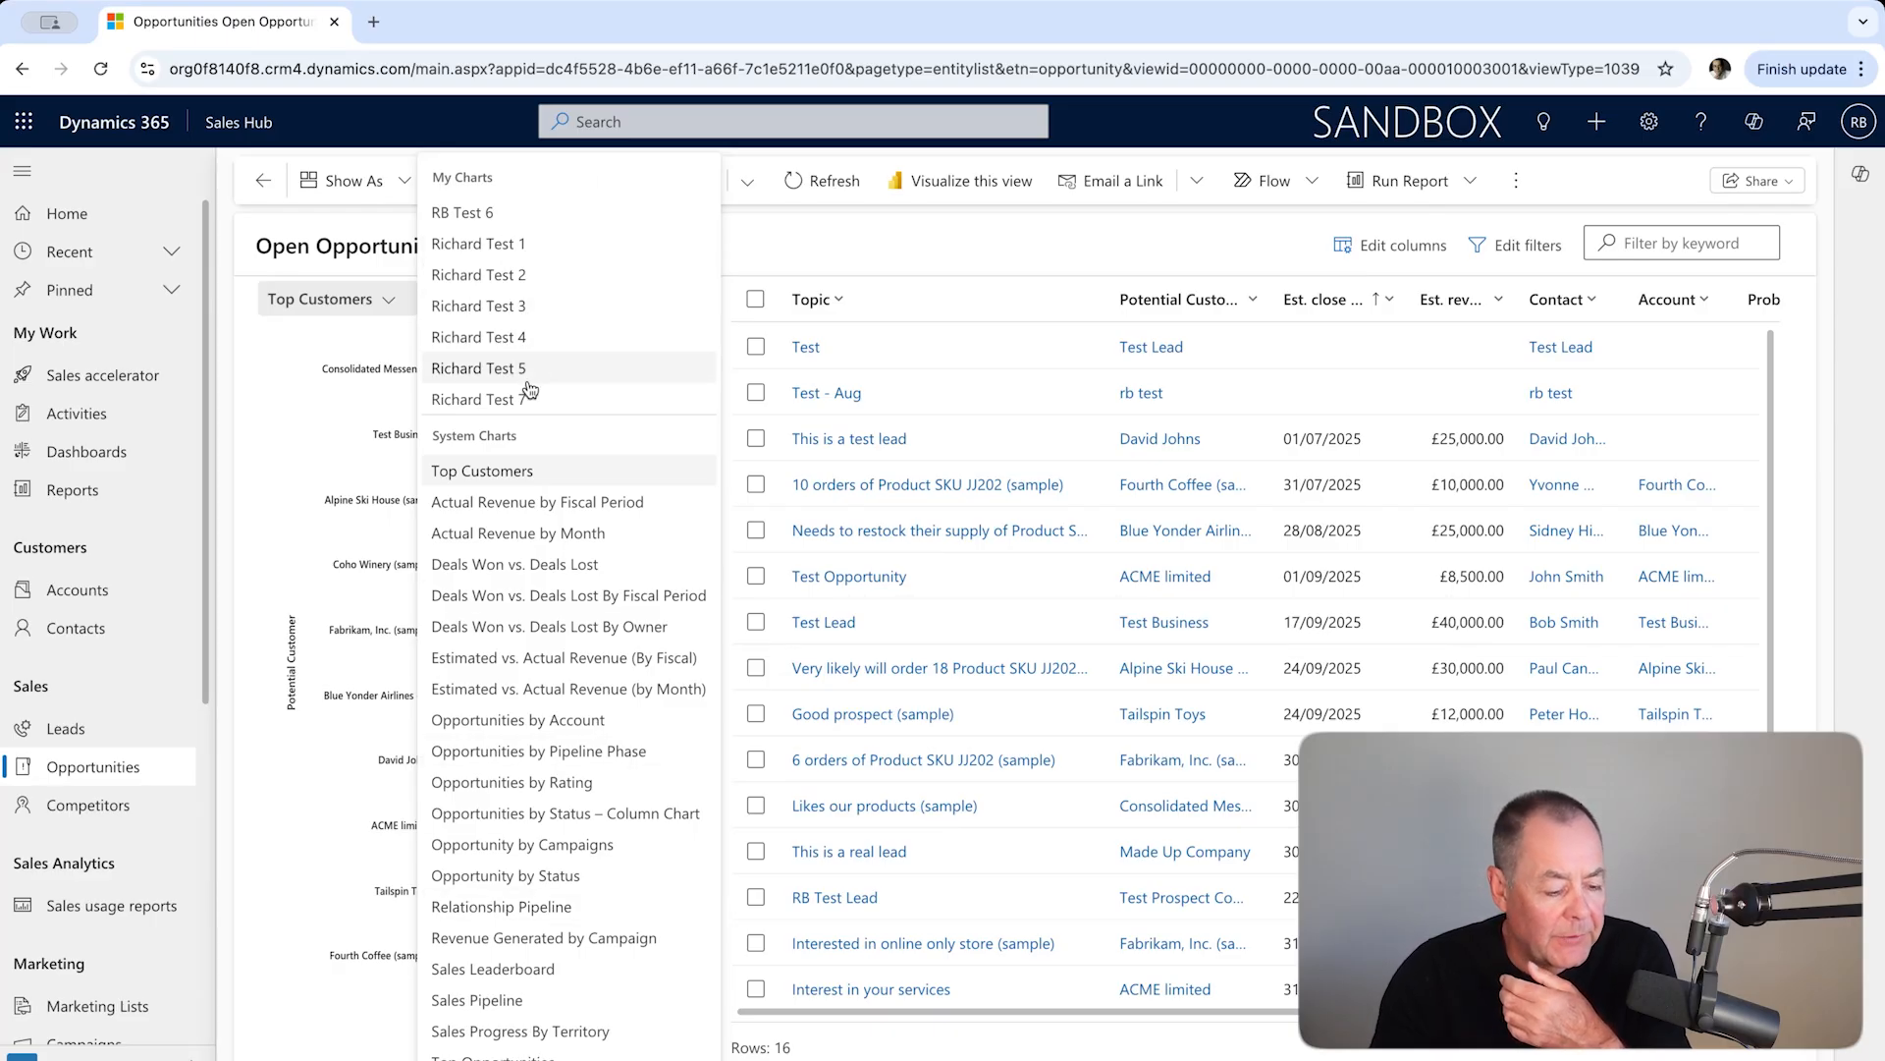
pyautogui.click(533, 997)
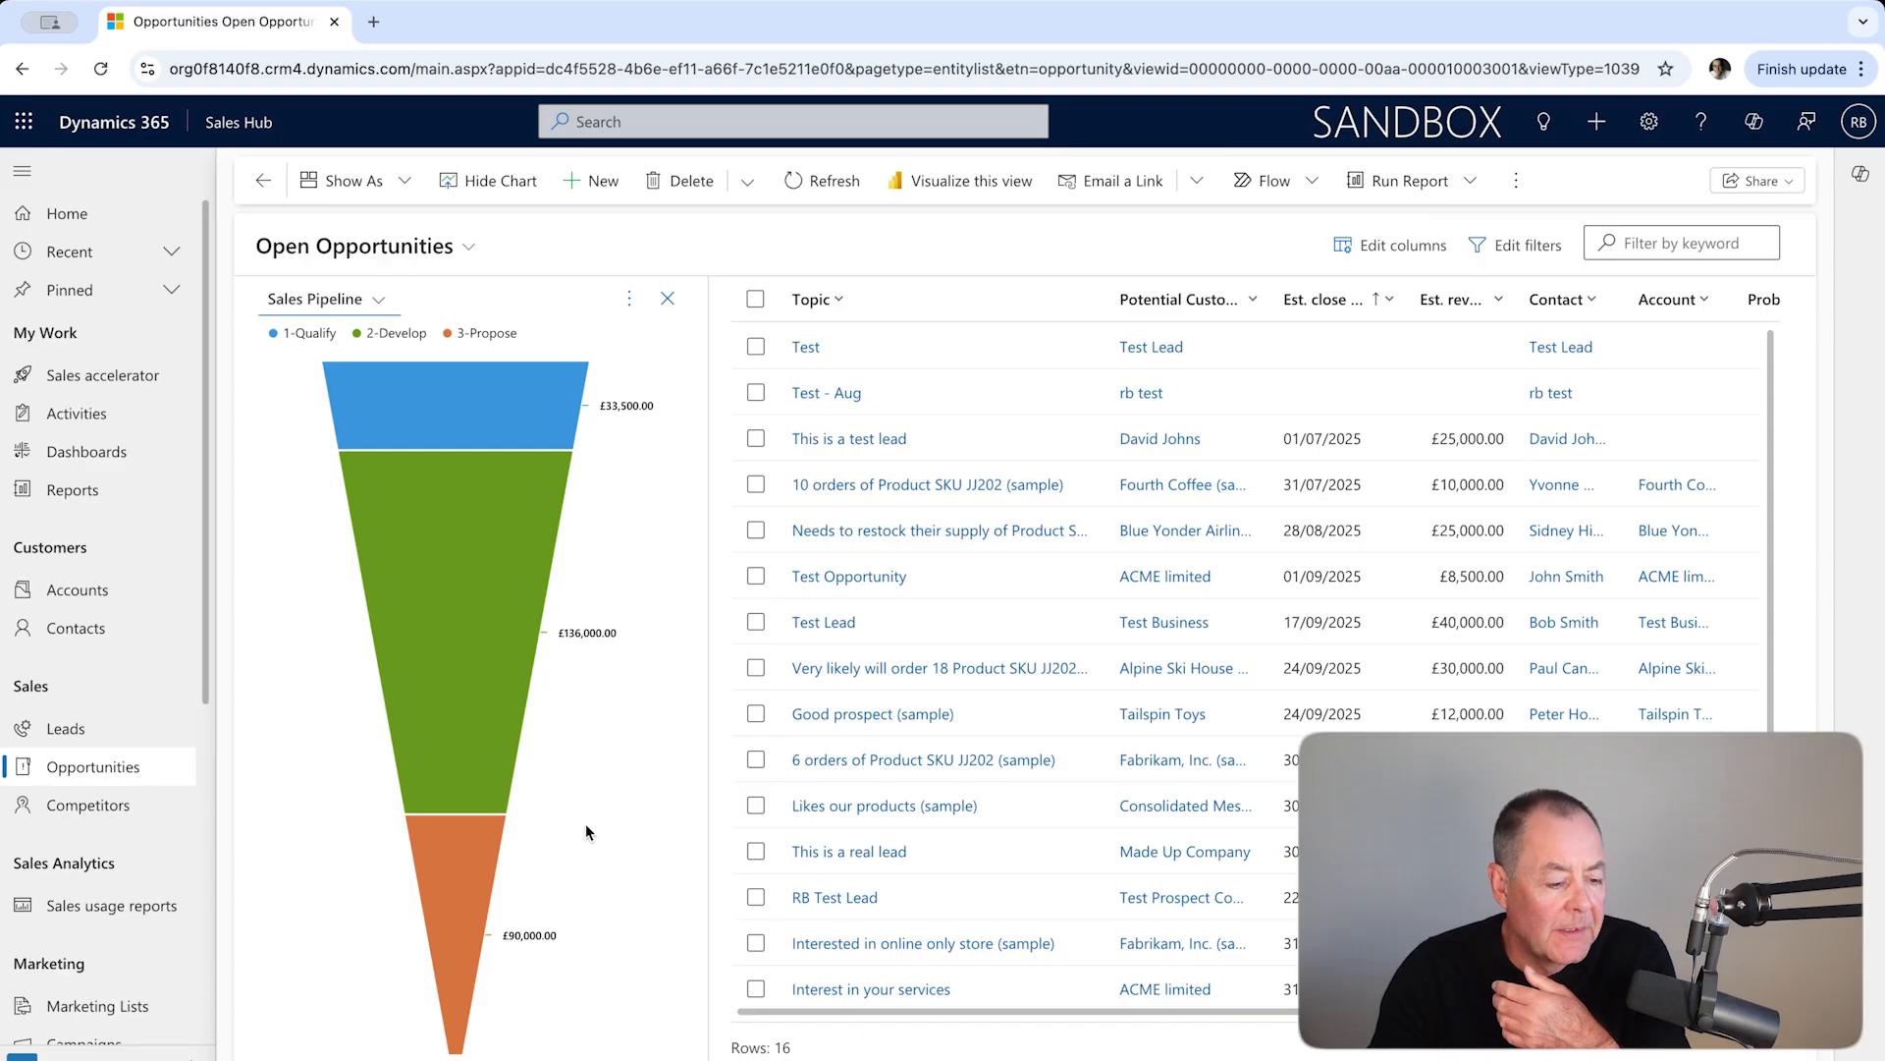
pyautogui.moveTo(506, 650)
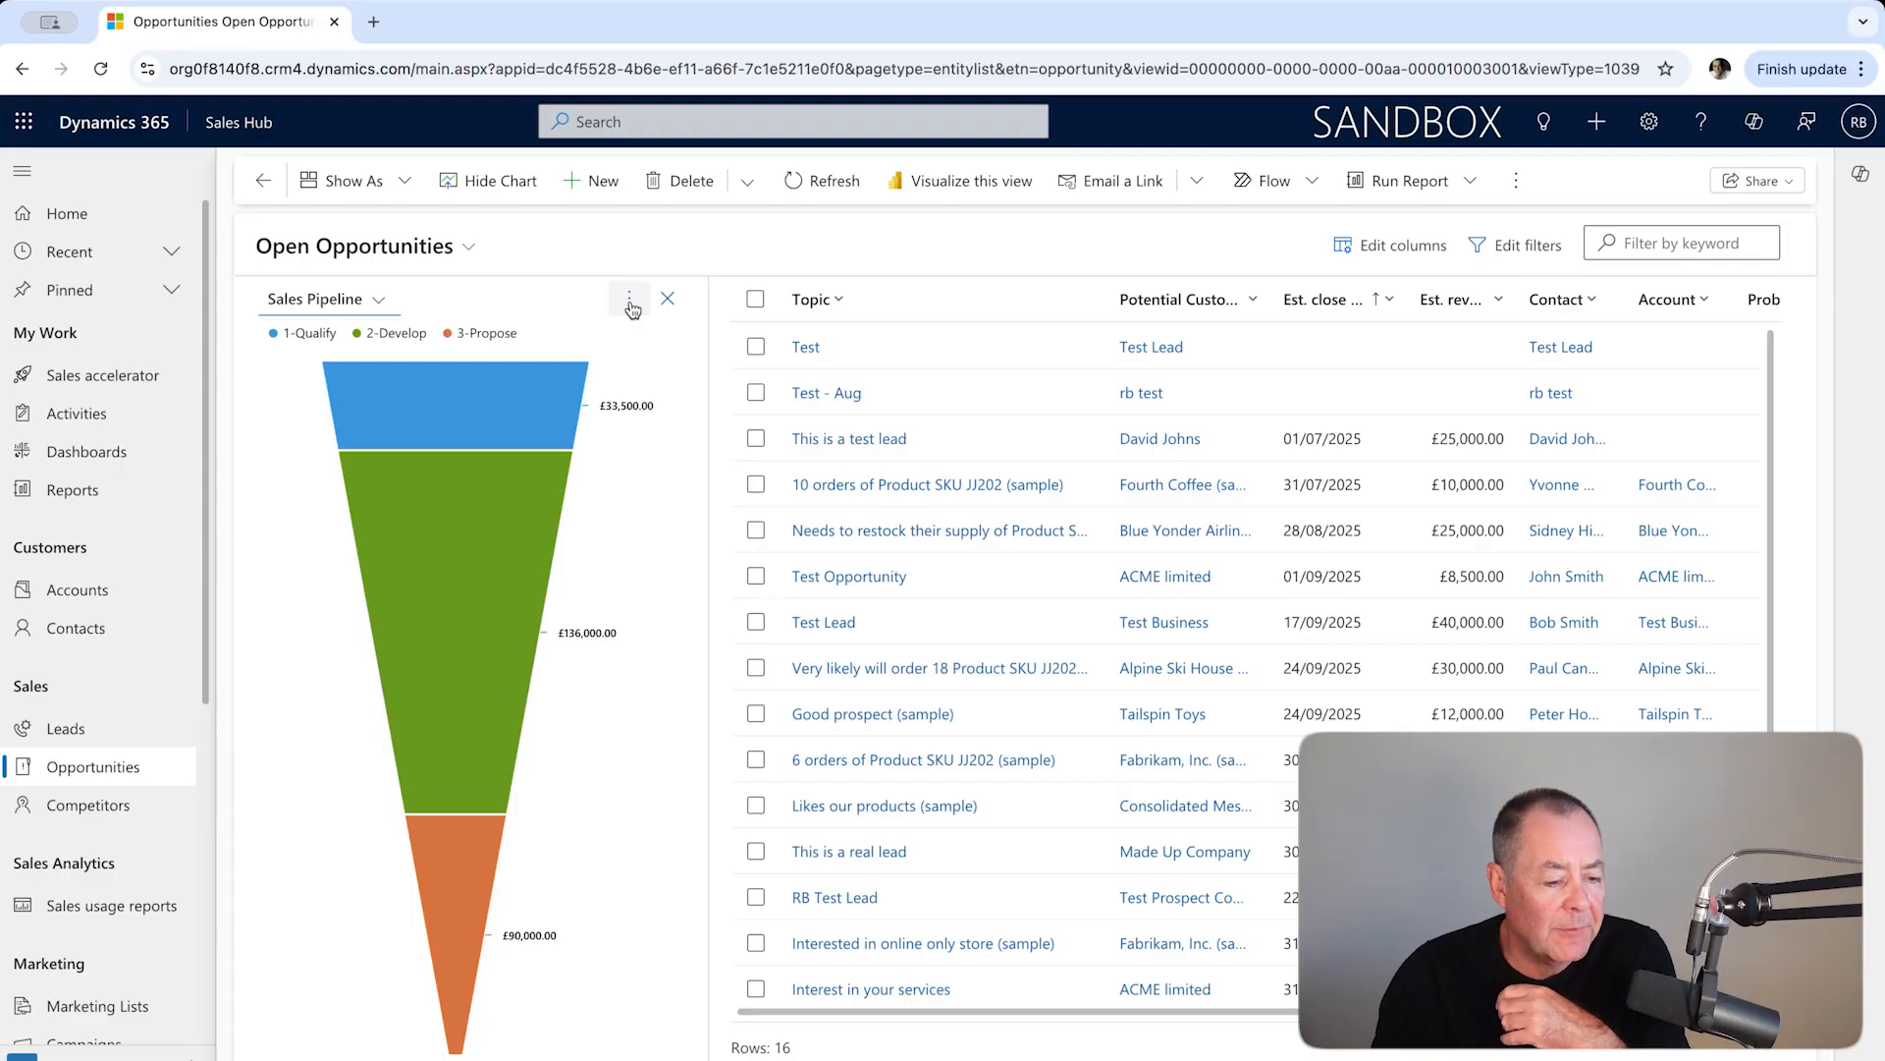
# Create a new chart for the Open Opportunities view and name it RB Test 8
pyautogui.click(631, 304)
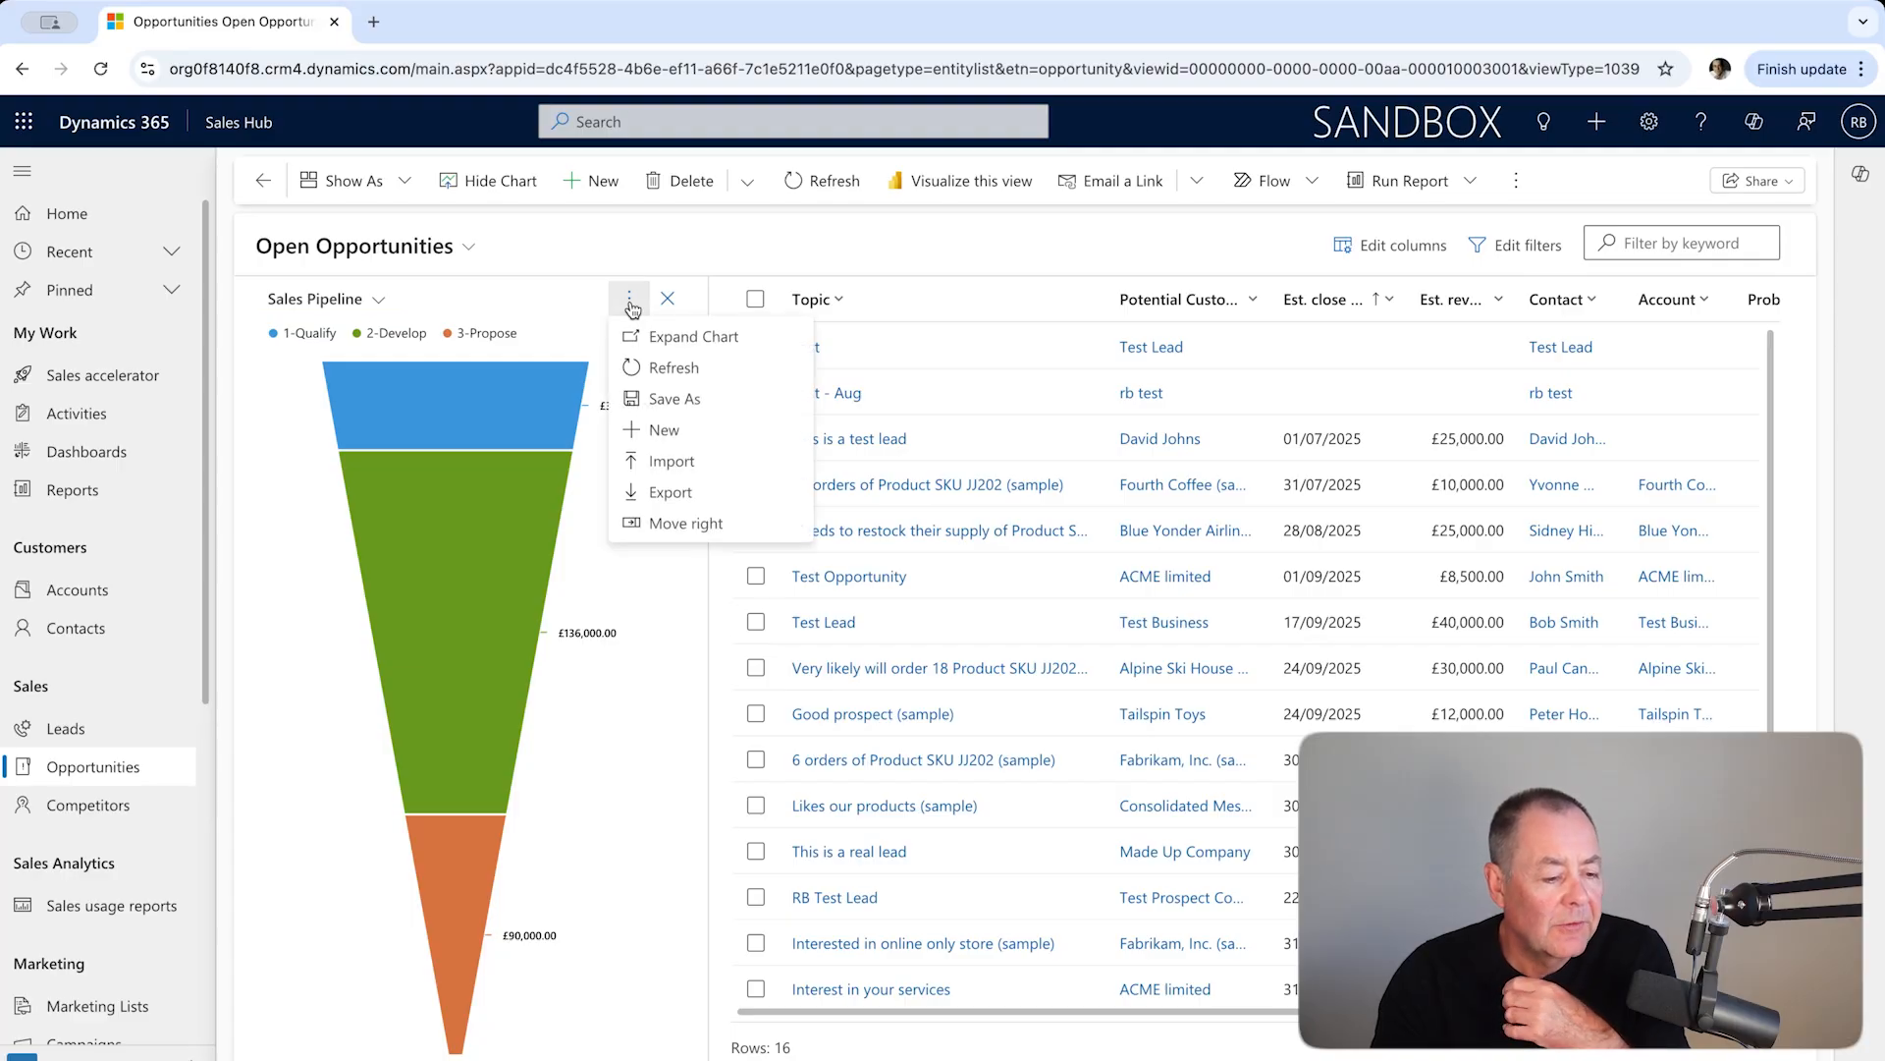
pyautogui.click(697, 445)
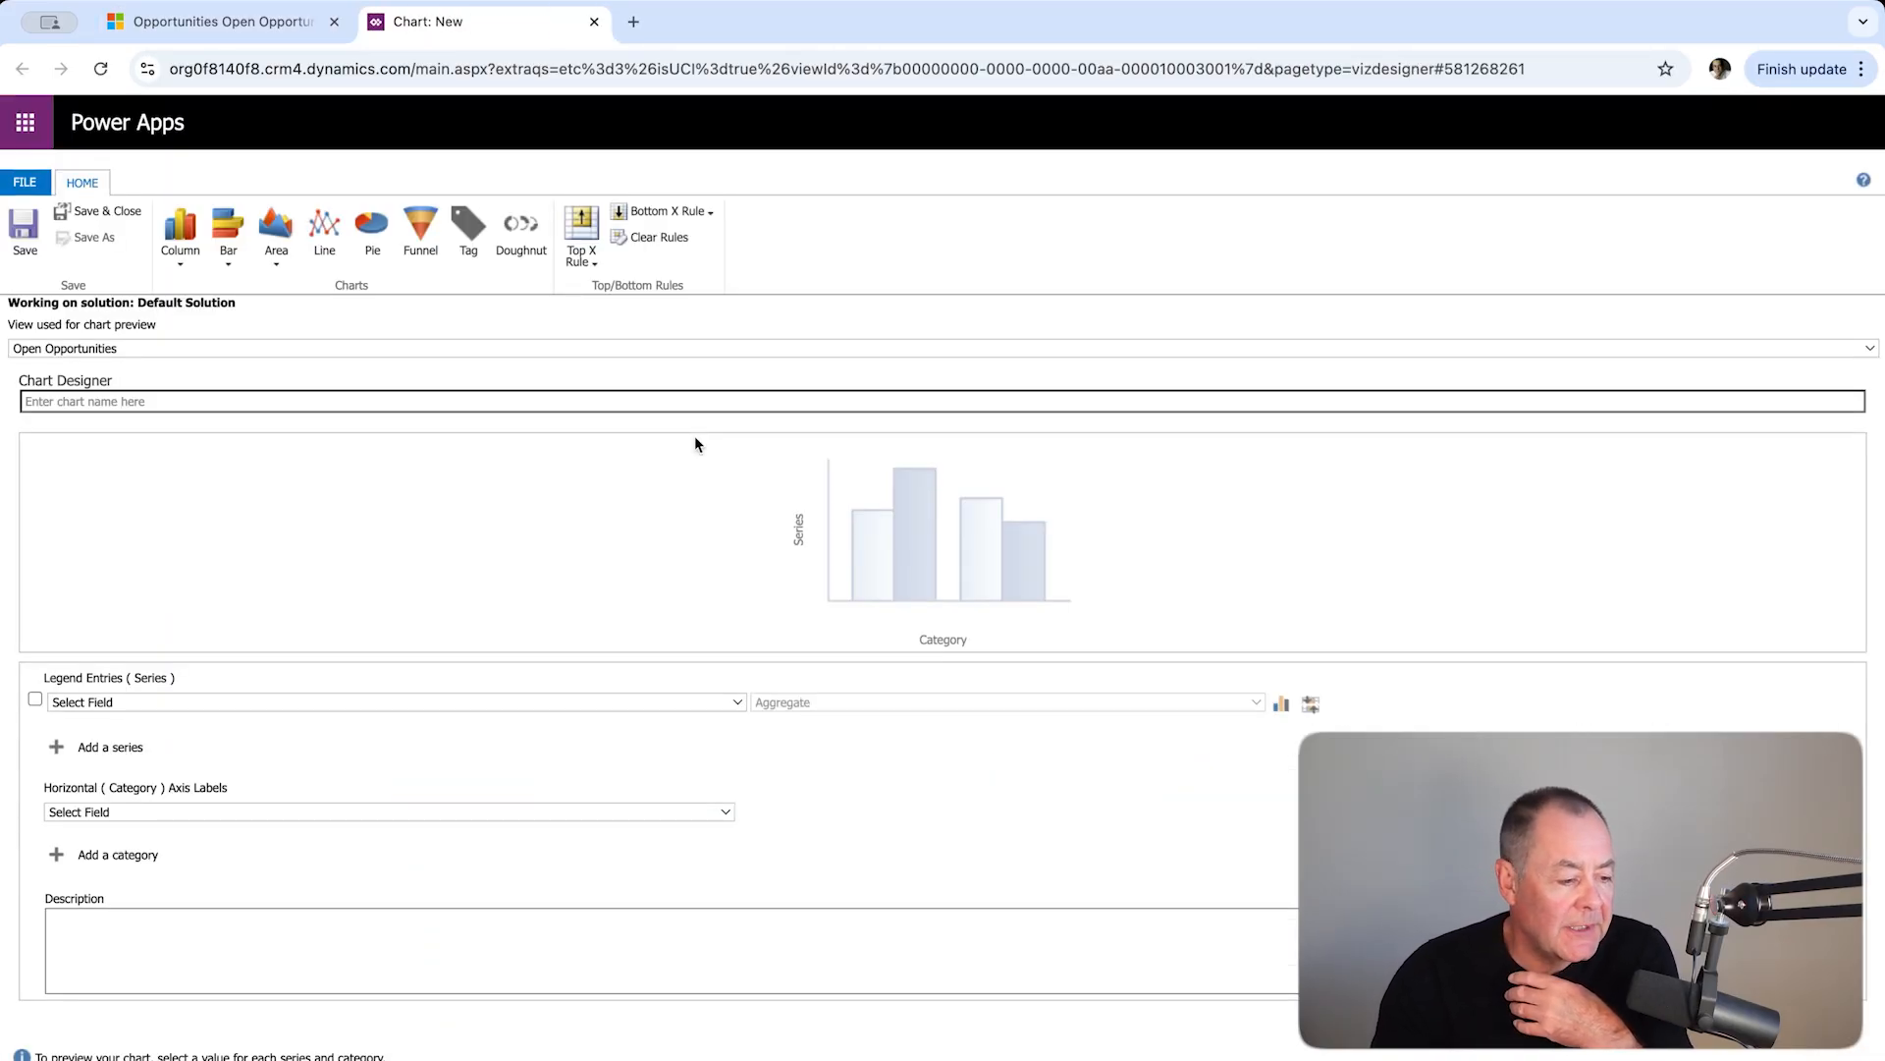
pyautogui.click(143, 401)
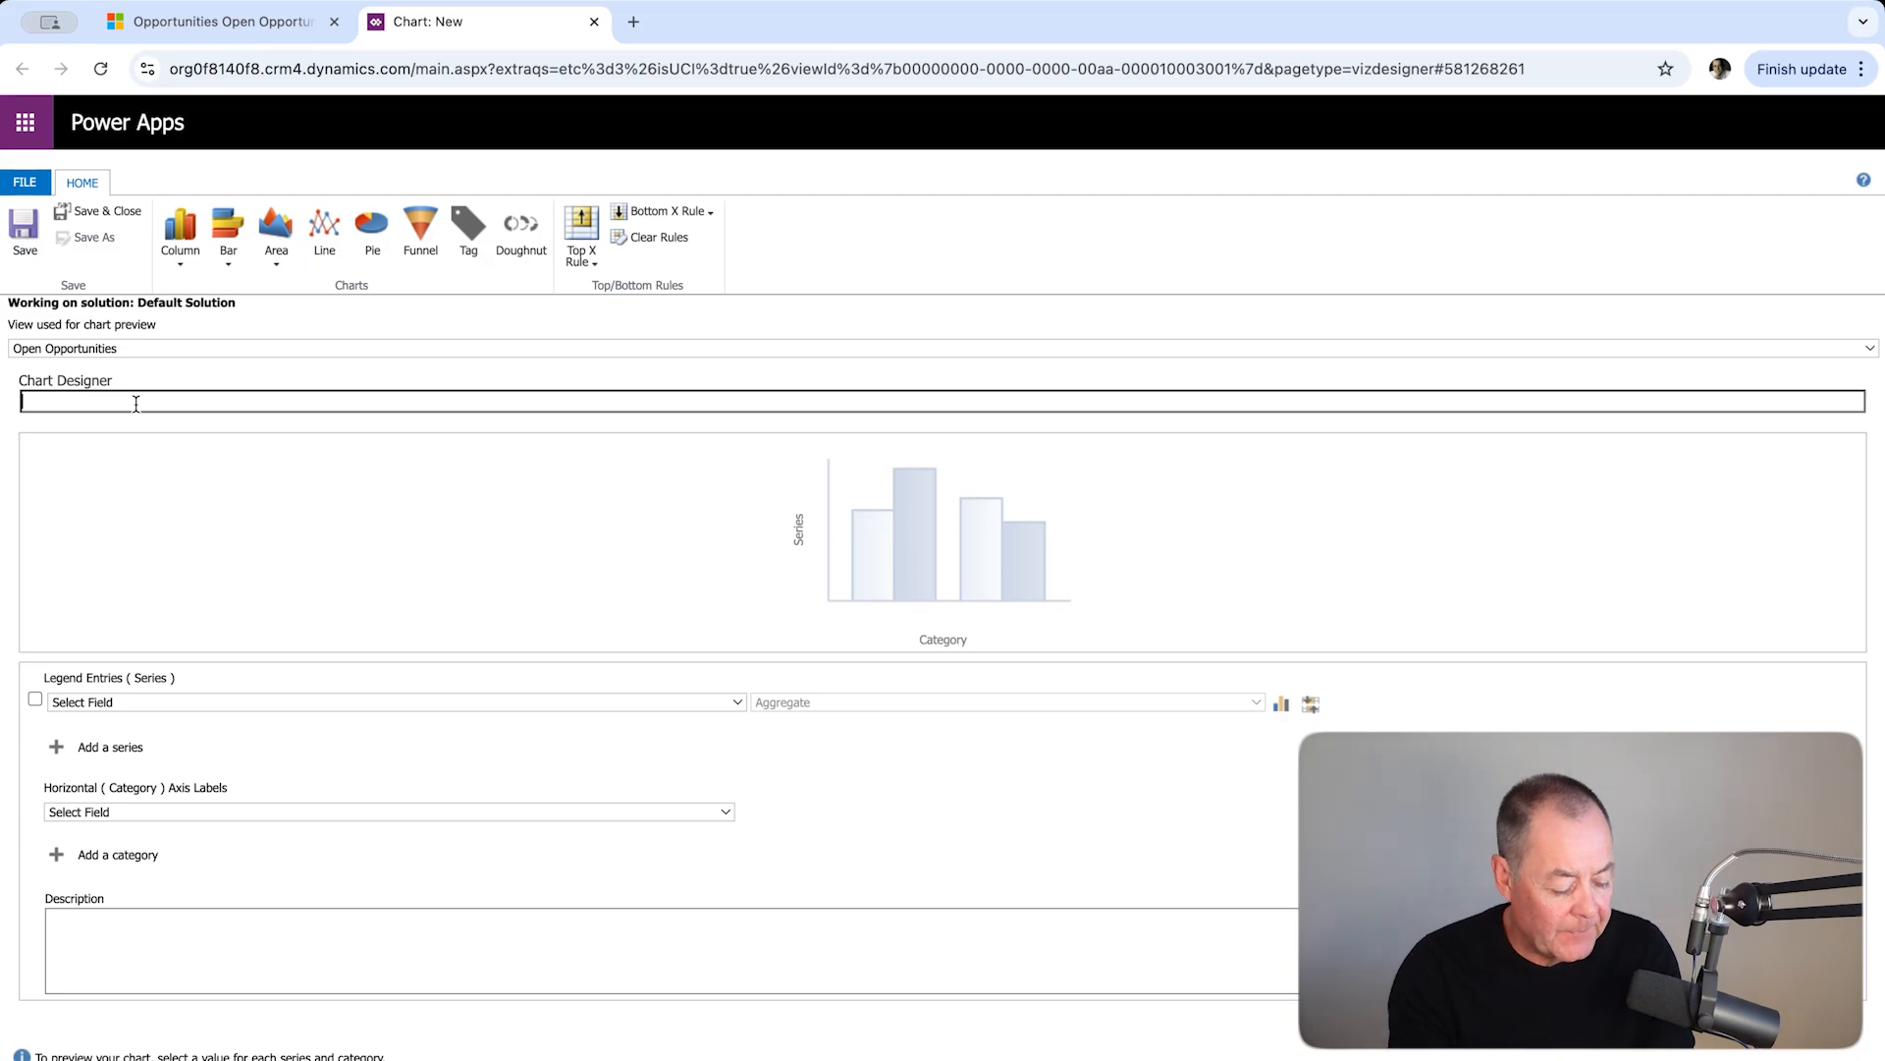
pyautogui.write('RB Tes')
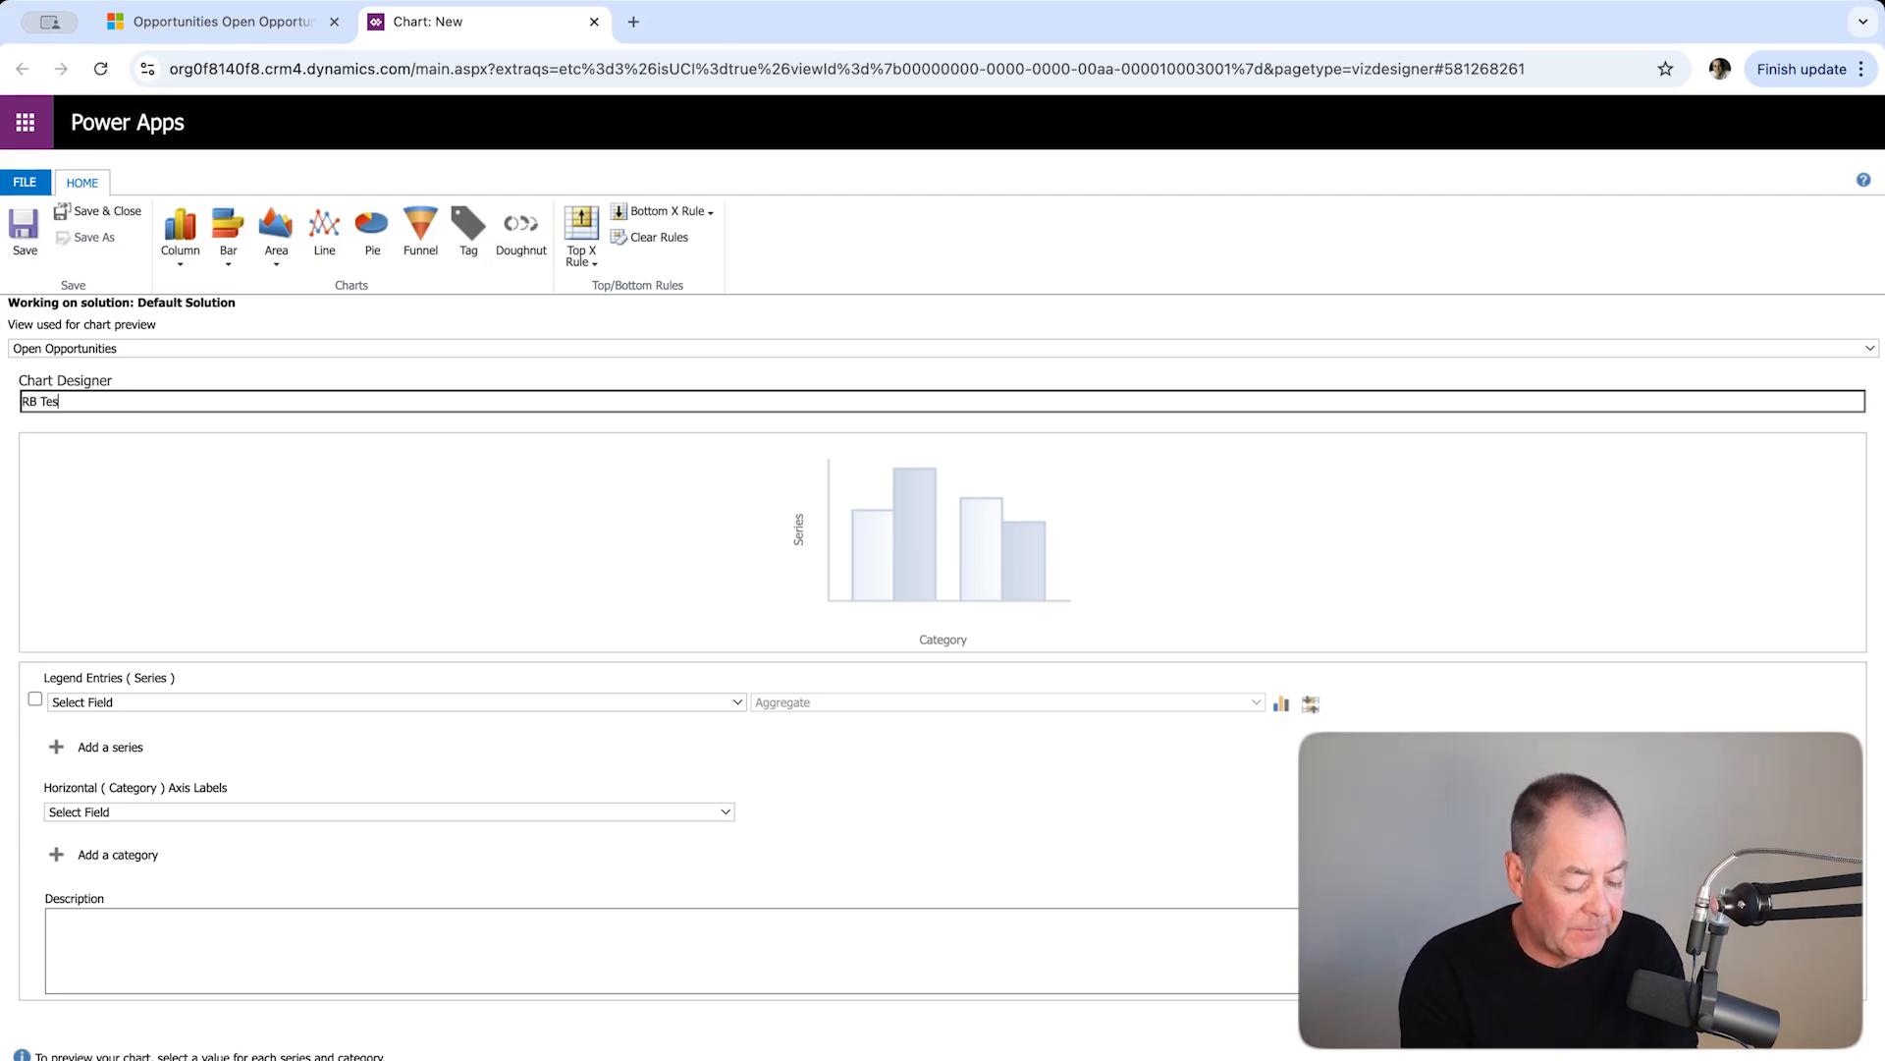
pyautogui.write('t 8')
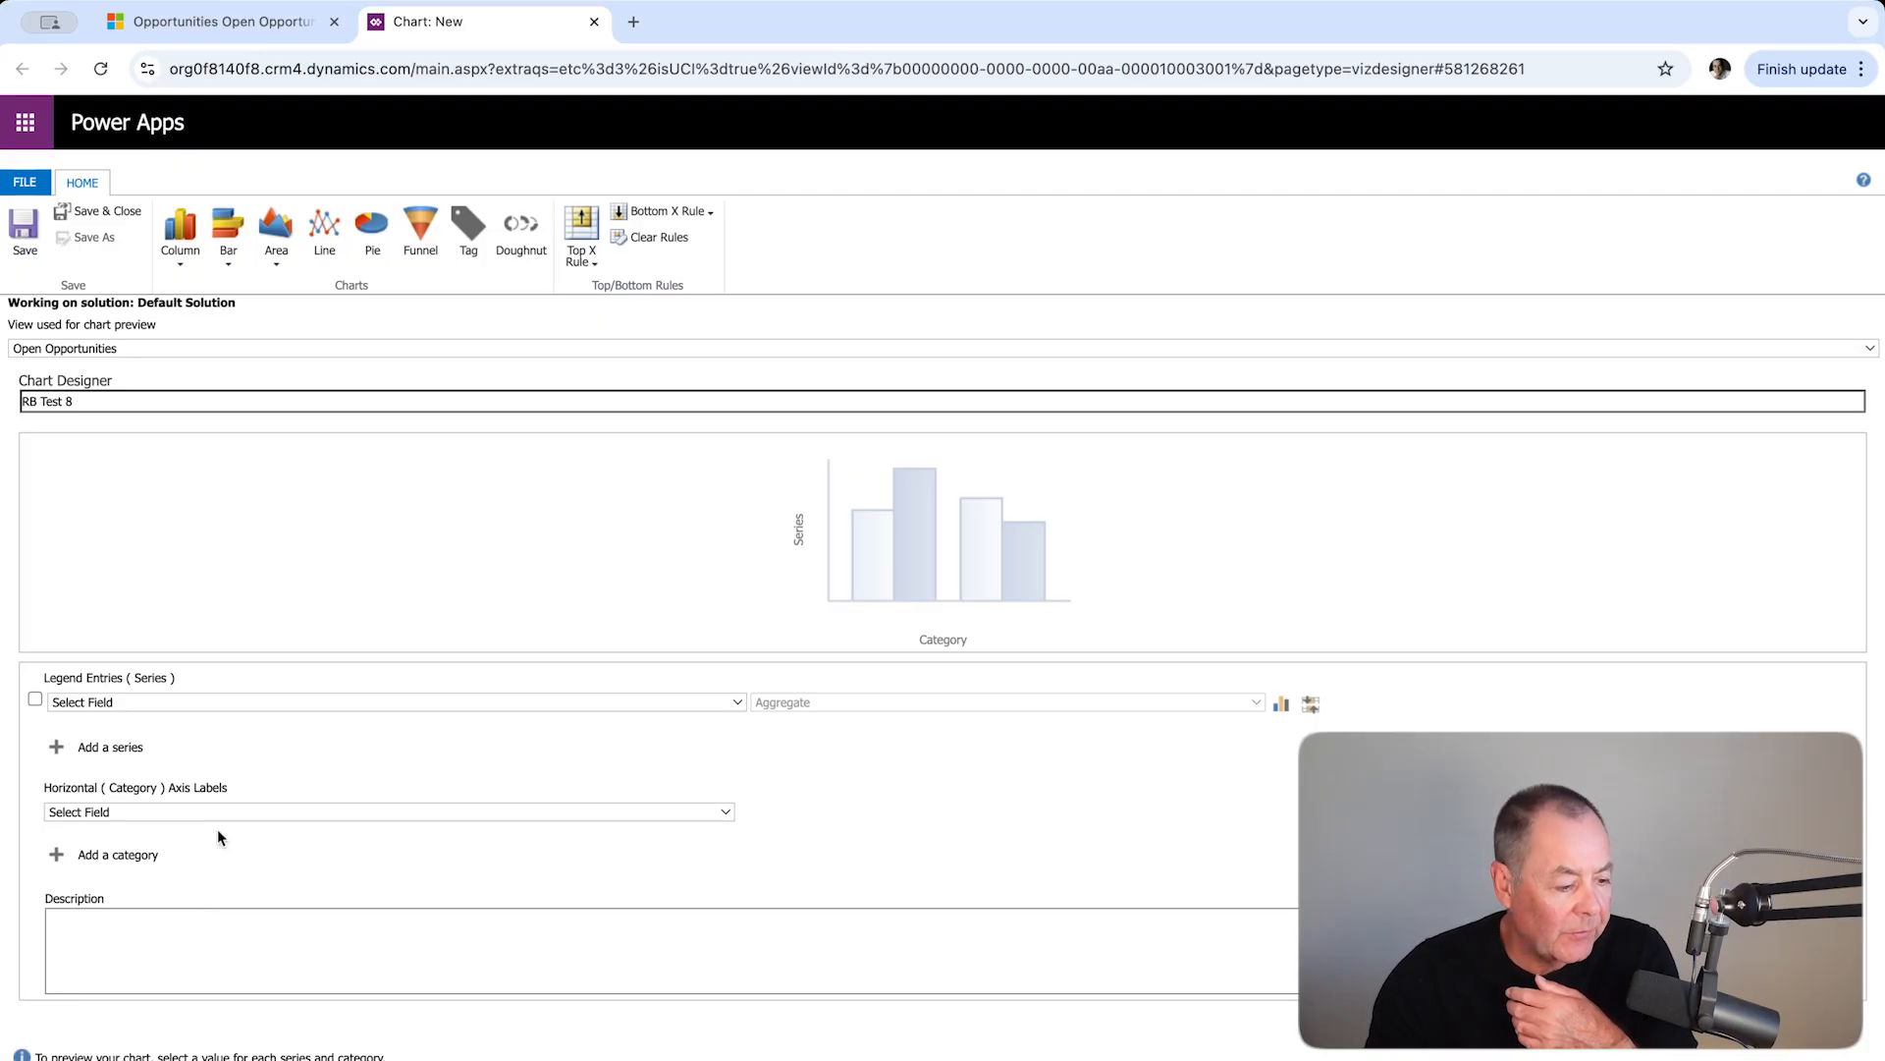
# Set the chart's series to Est. revenue aggregated by Sum and display it as a plain Column chart
pyautogui.click(191, 410)
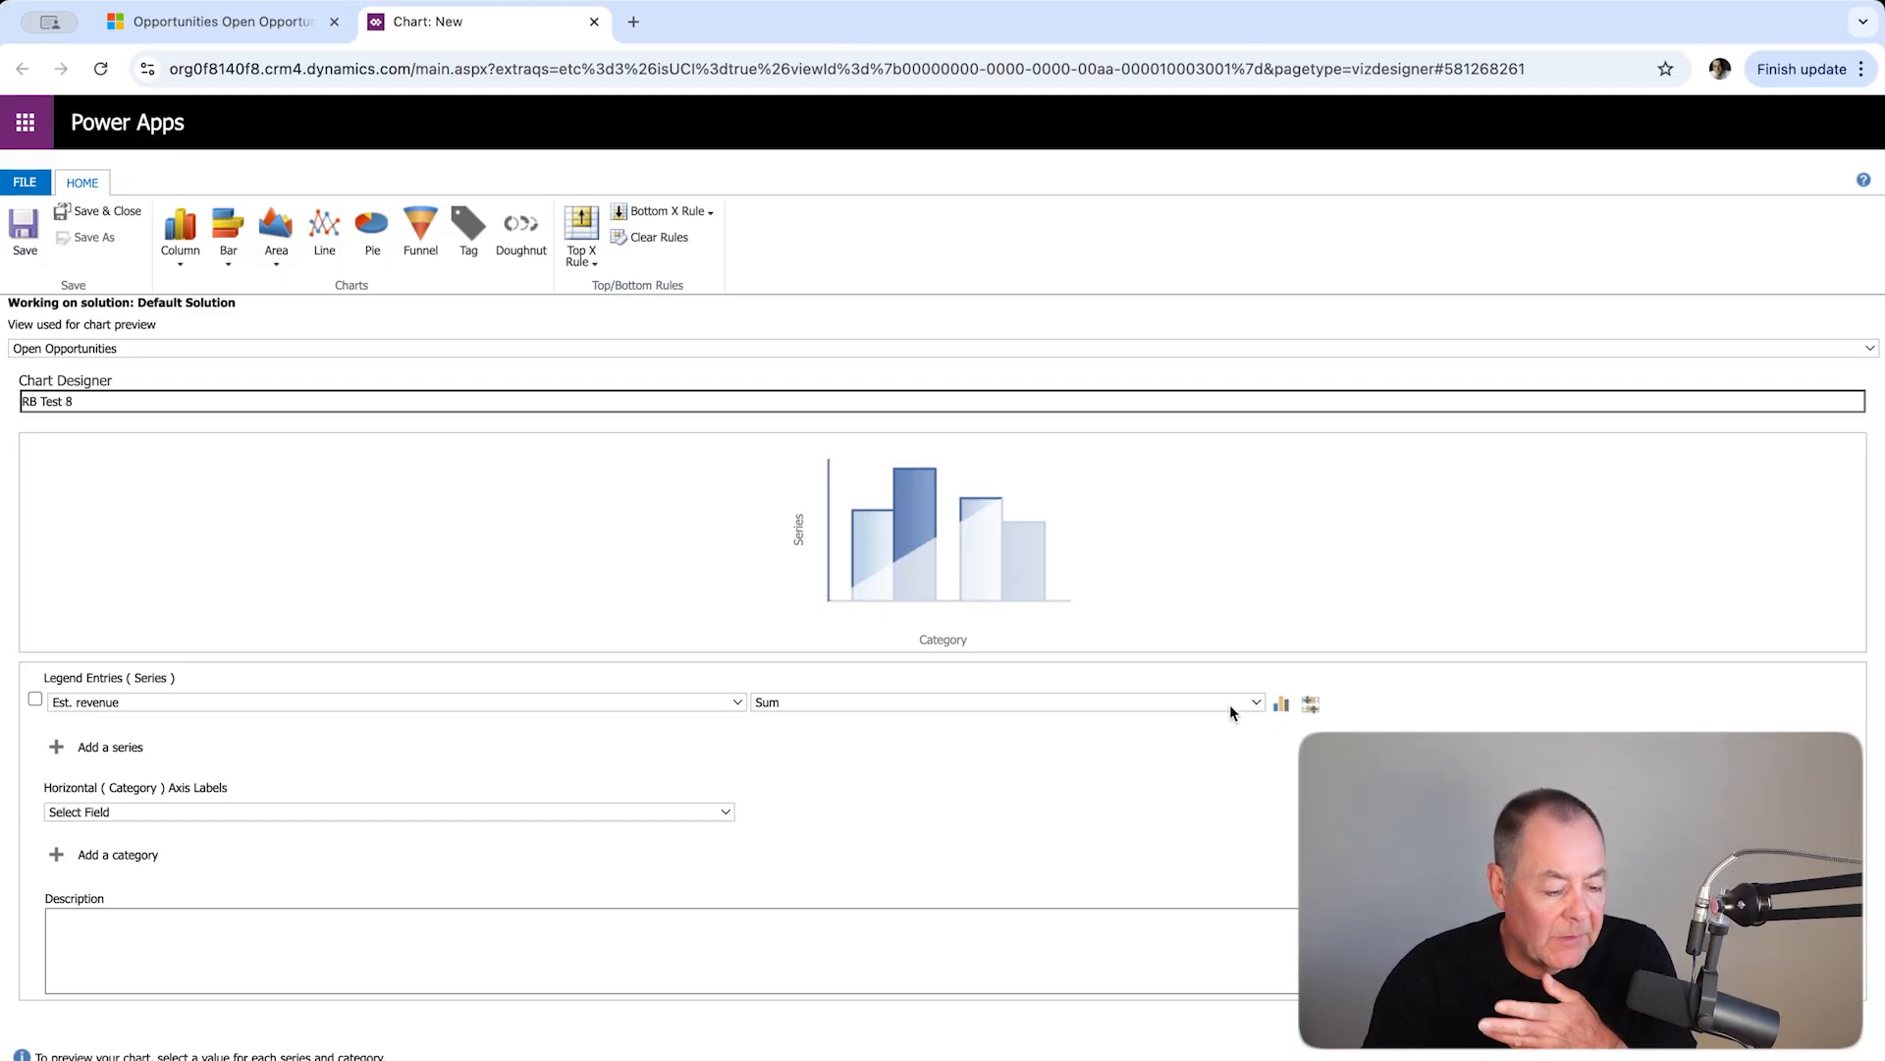
pyautogui.click(1202, 784)
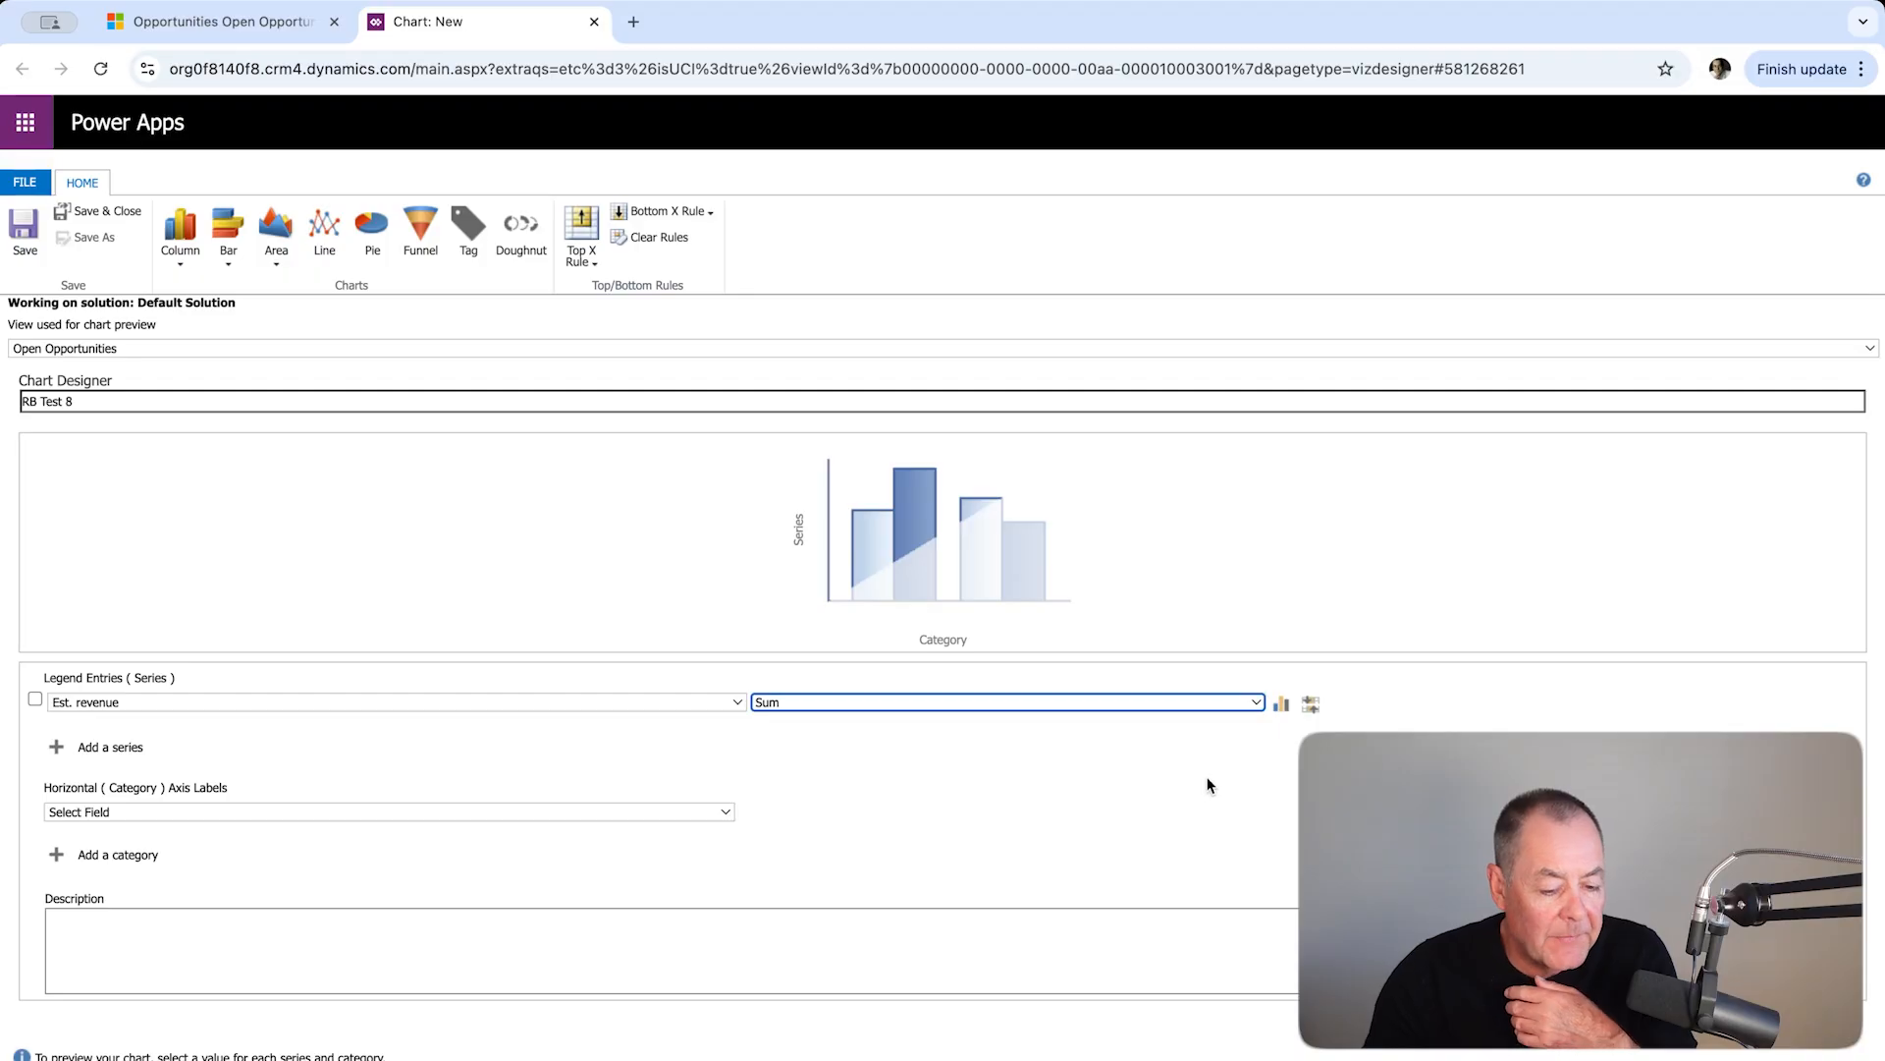
pyautogui.click(1285, 709)
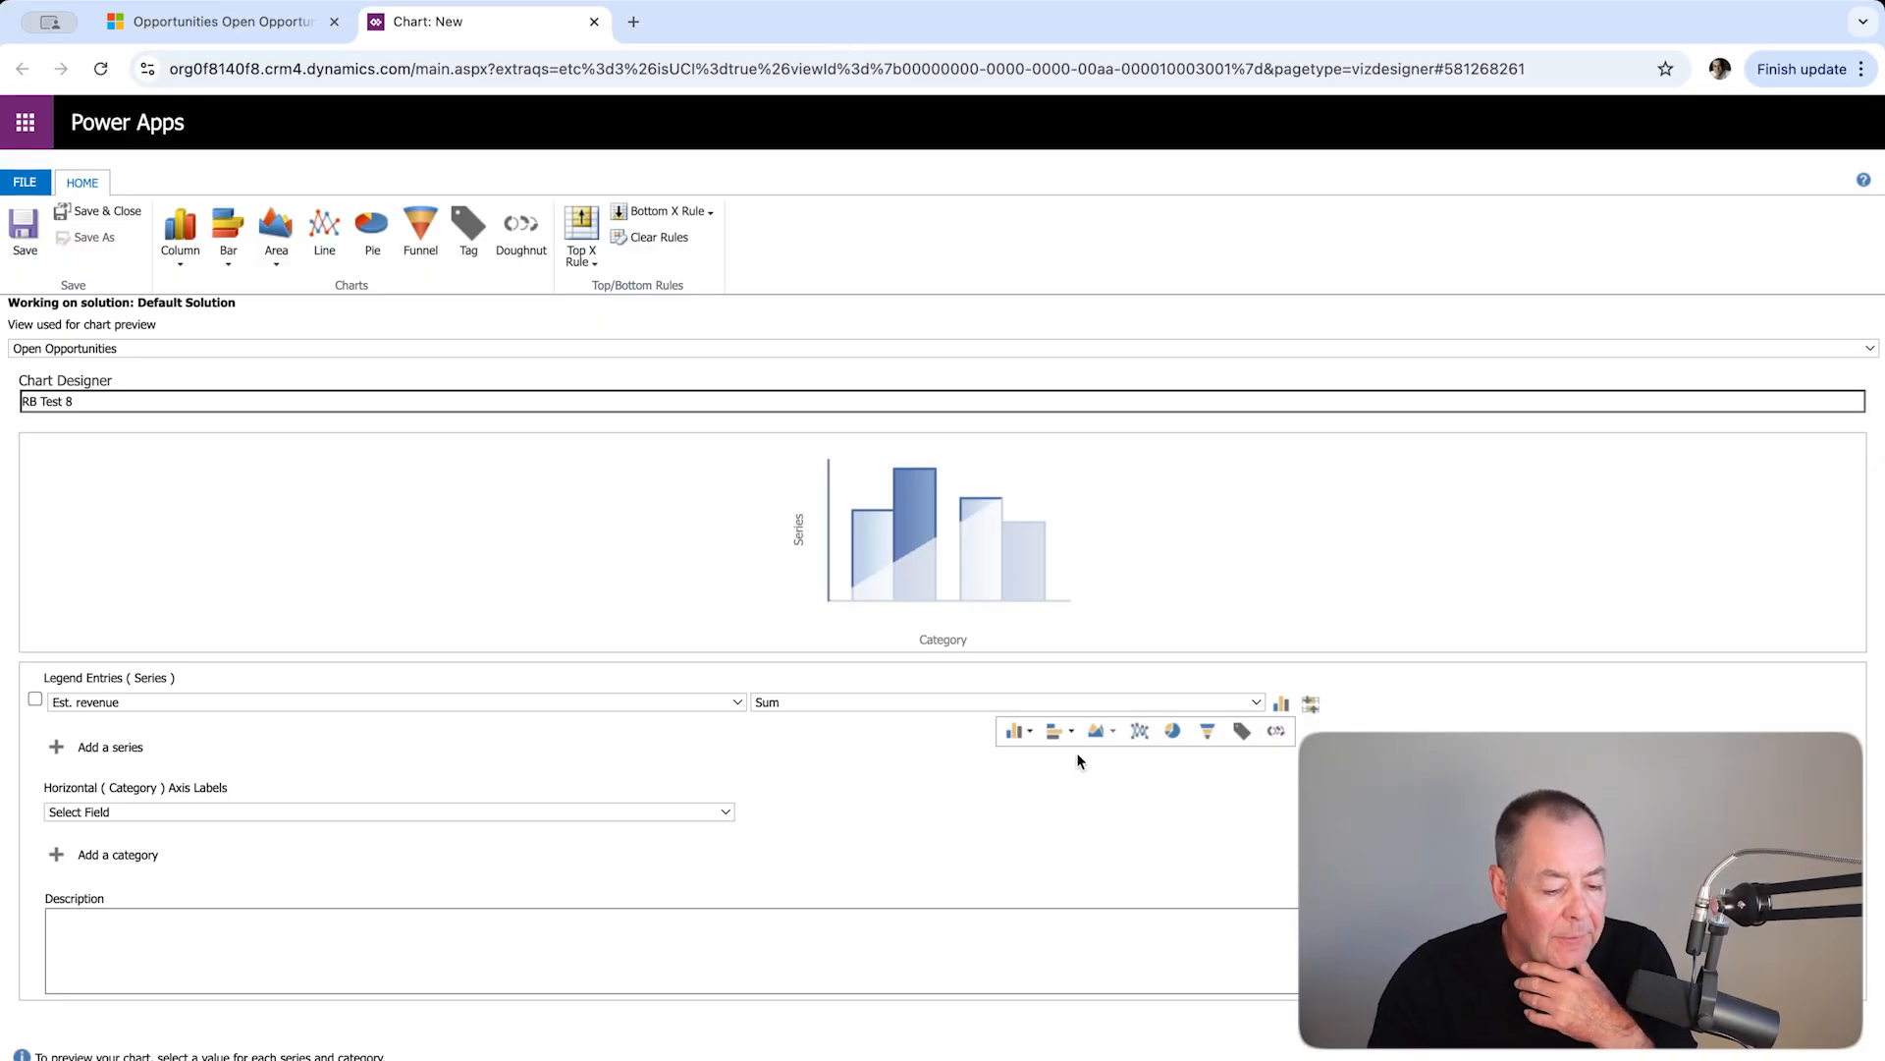
pyautogui.click(1022, 737)
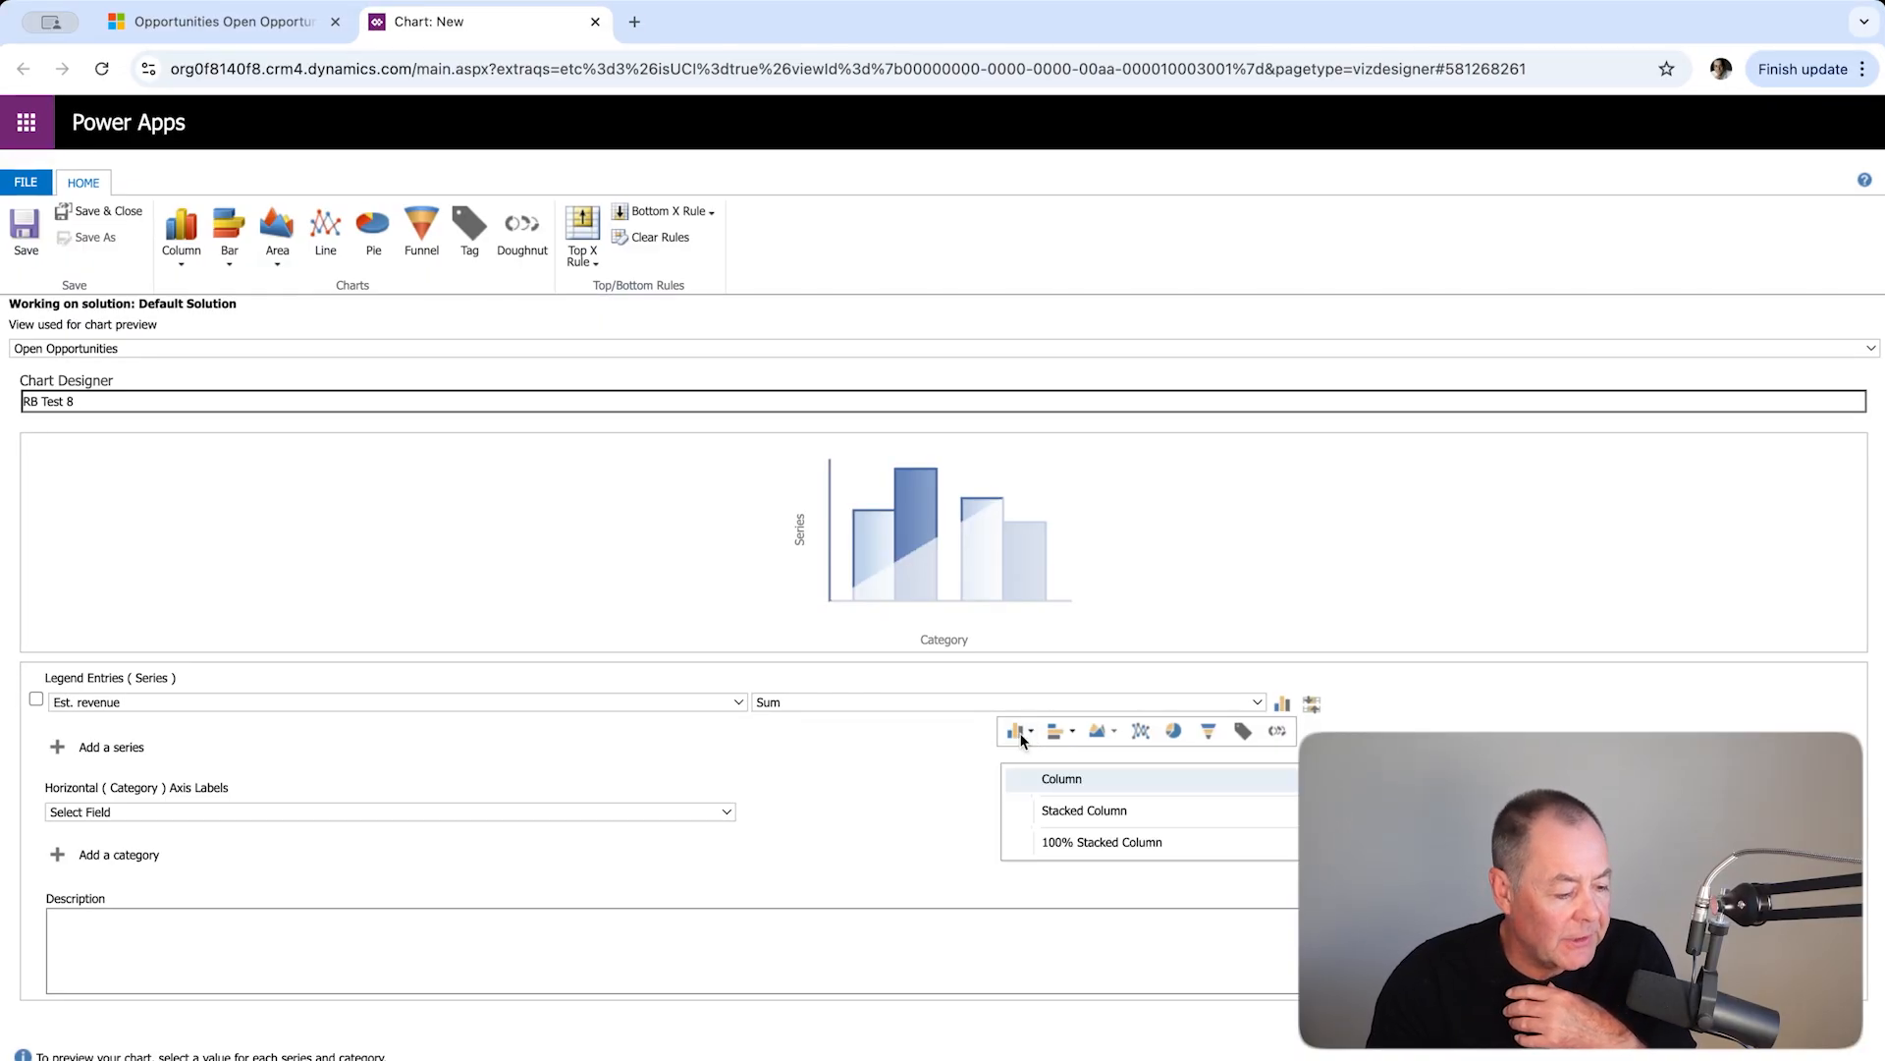
pyautogui.click(1129, 791)
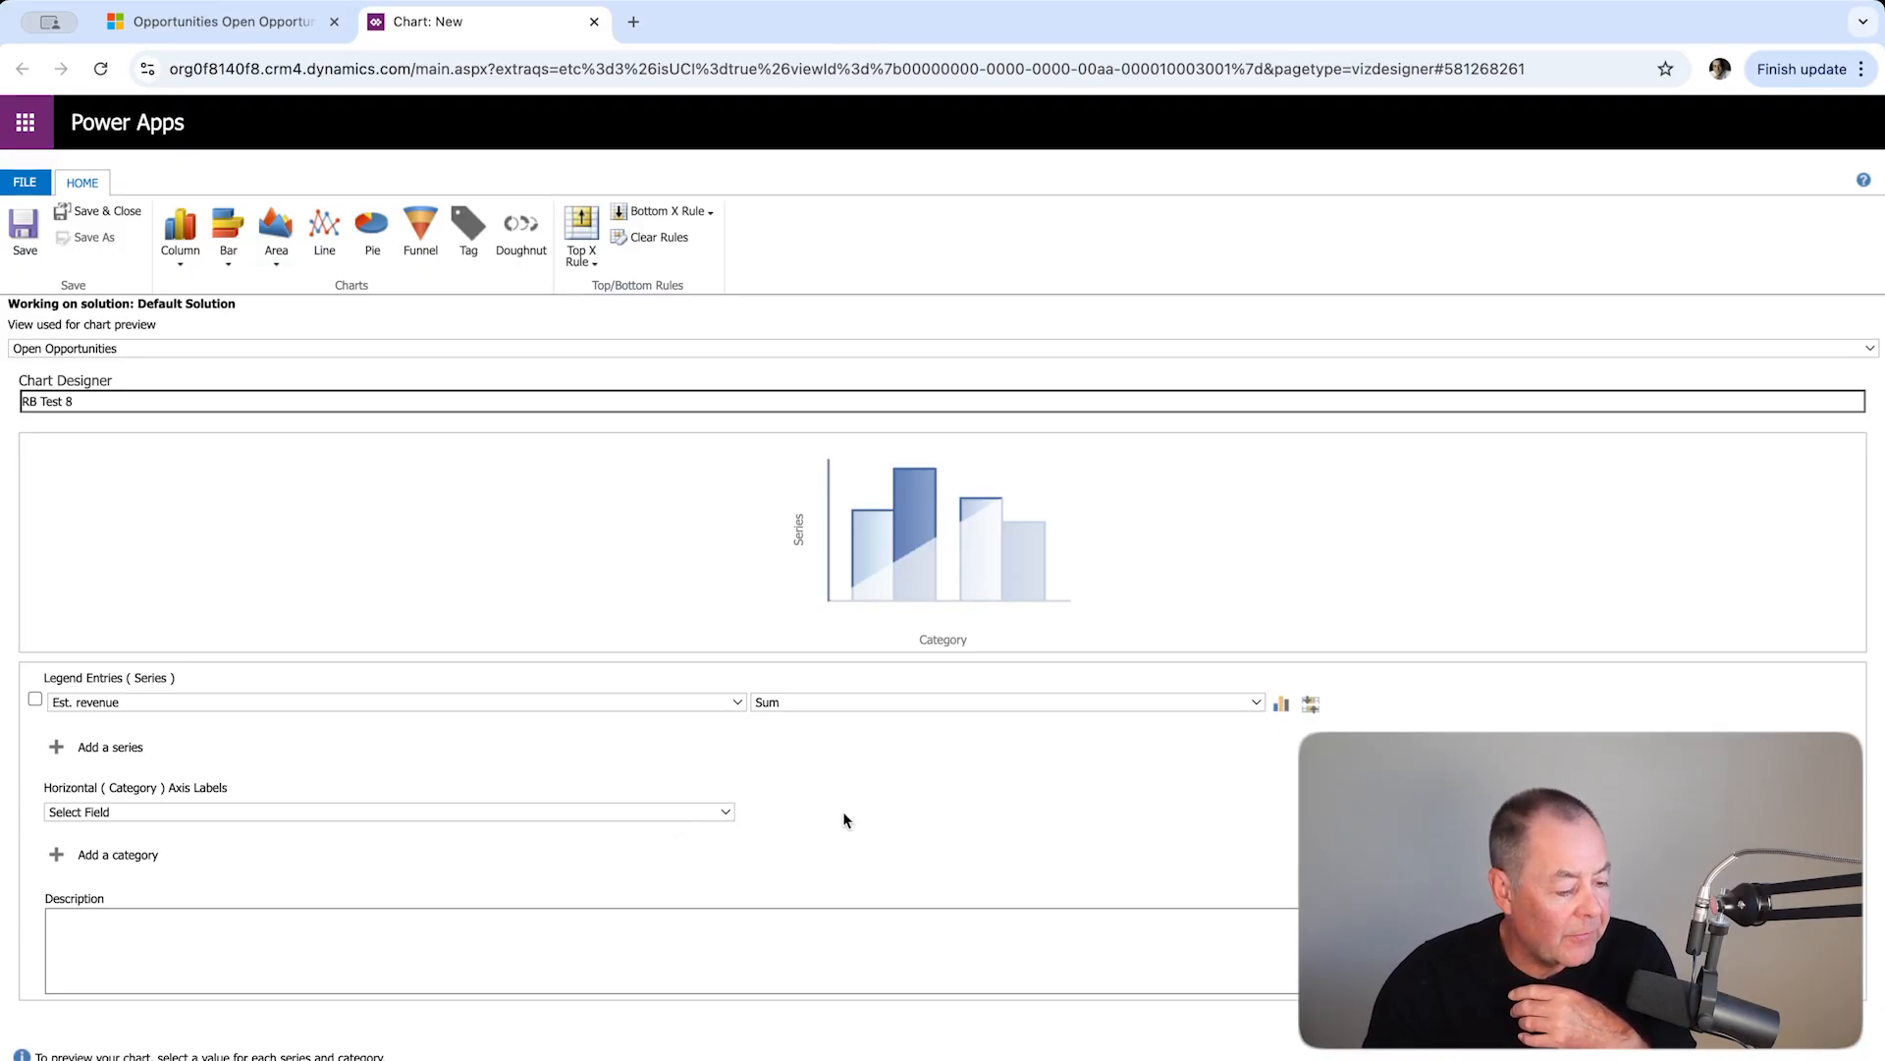
# Set the horizontal category to Est. close date grouped by Month, then save and close the chart designer
pyautogui.click(287, 885)
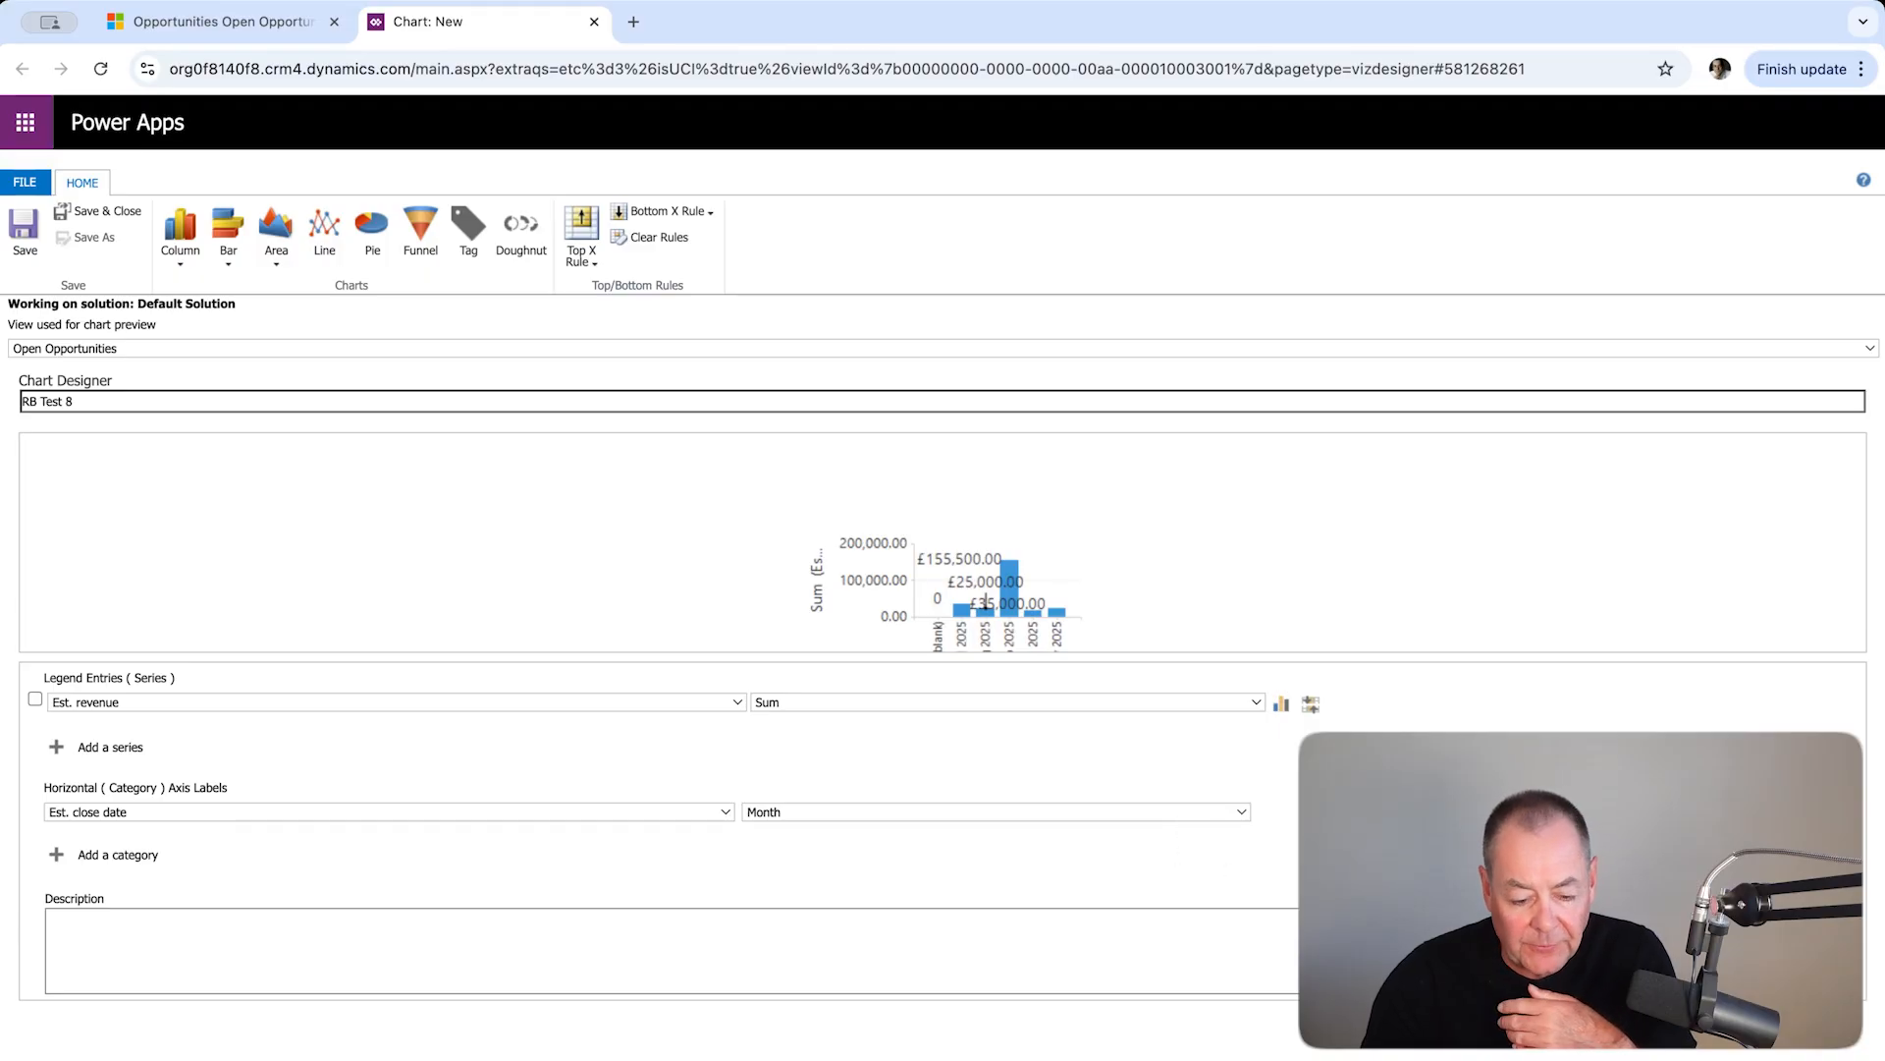
pyautogui.click(995, 812)
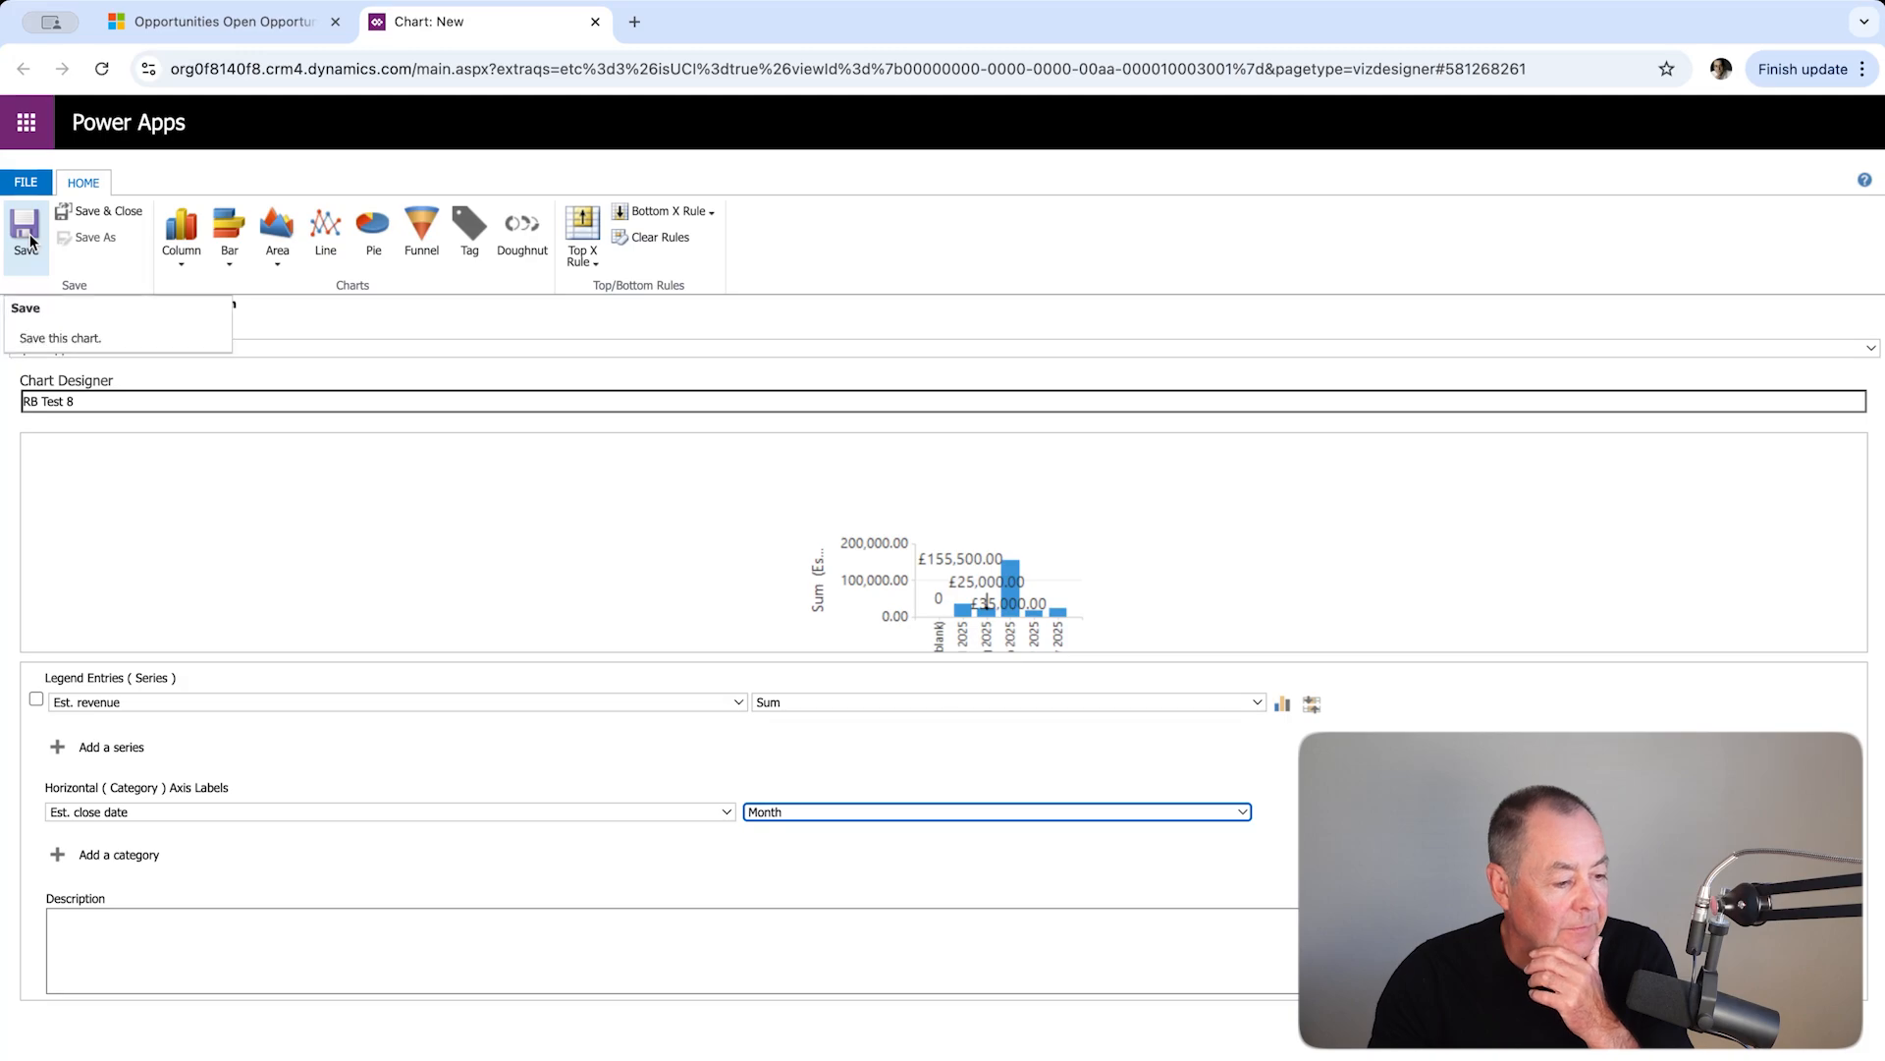
pyautogui.click(91, 215)
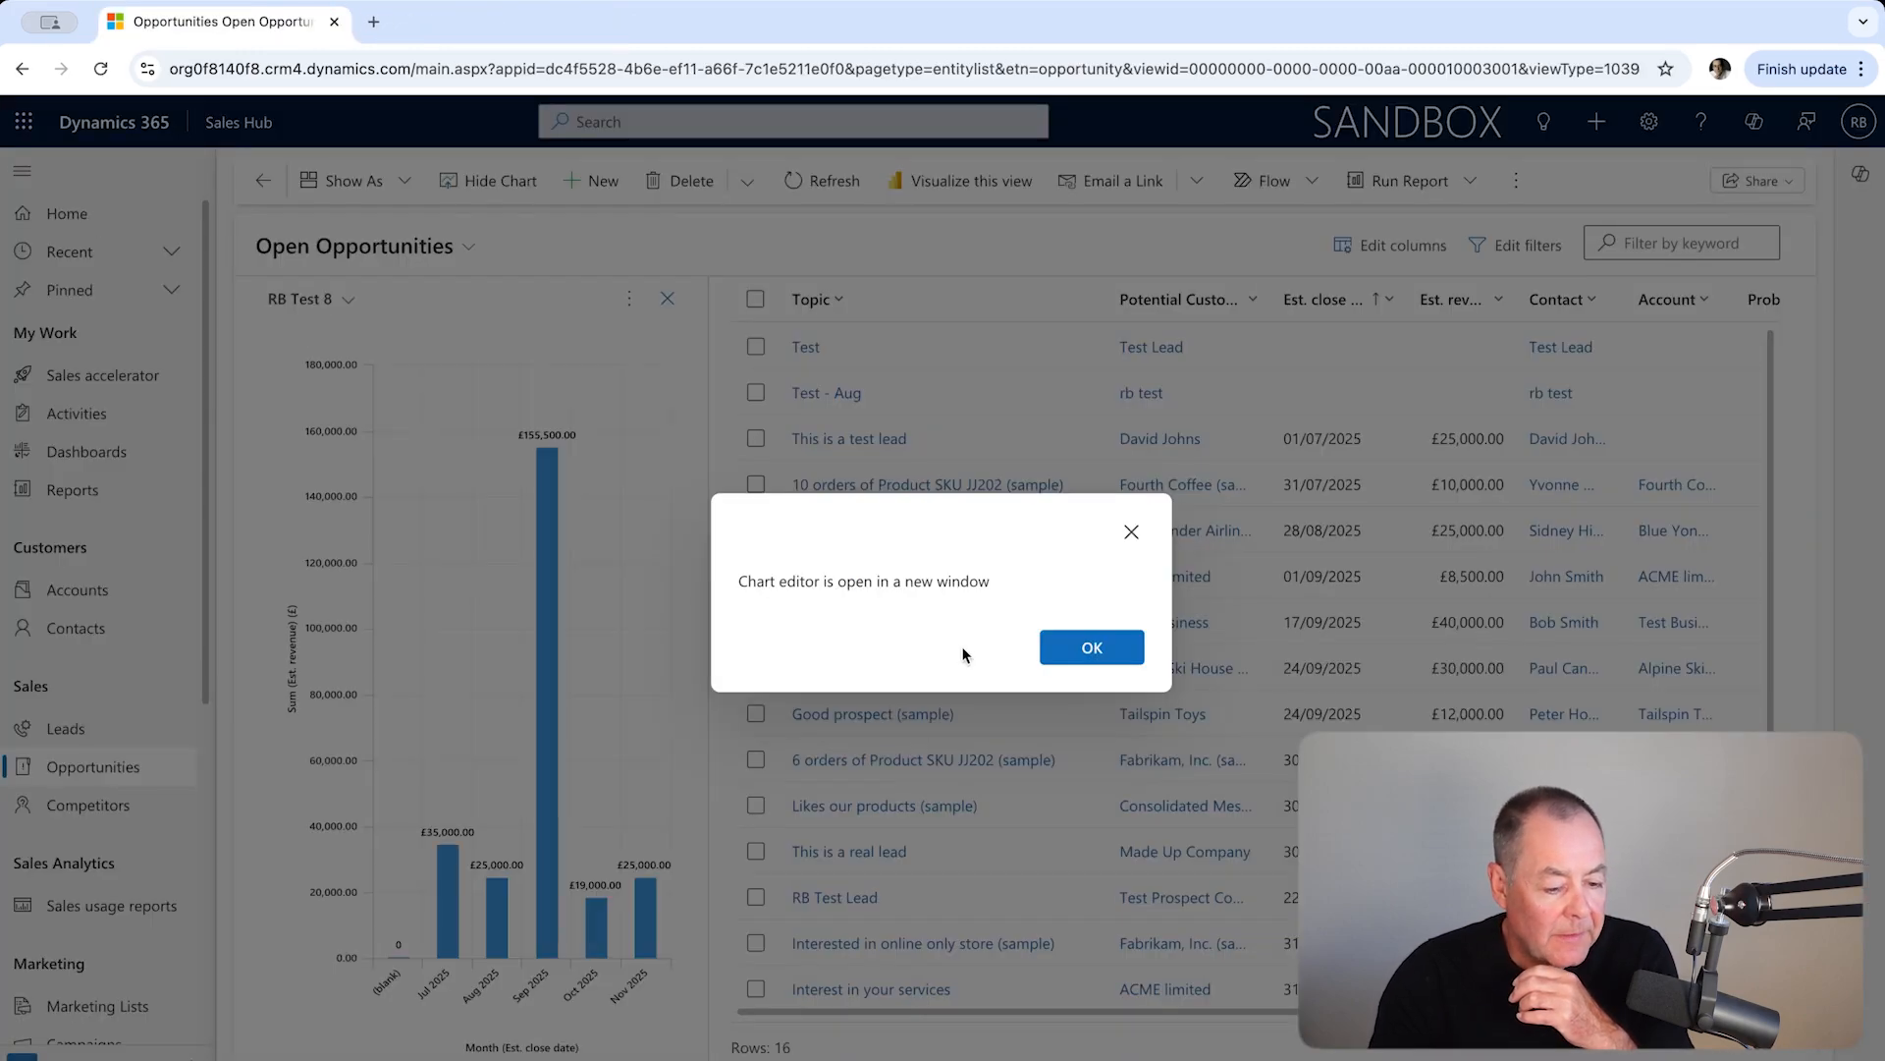
pyautogui.click(1093, 662)
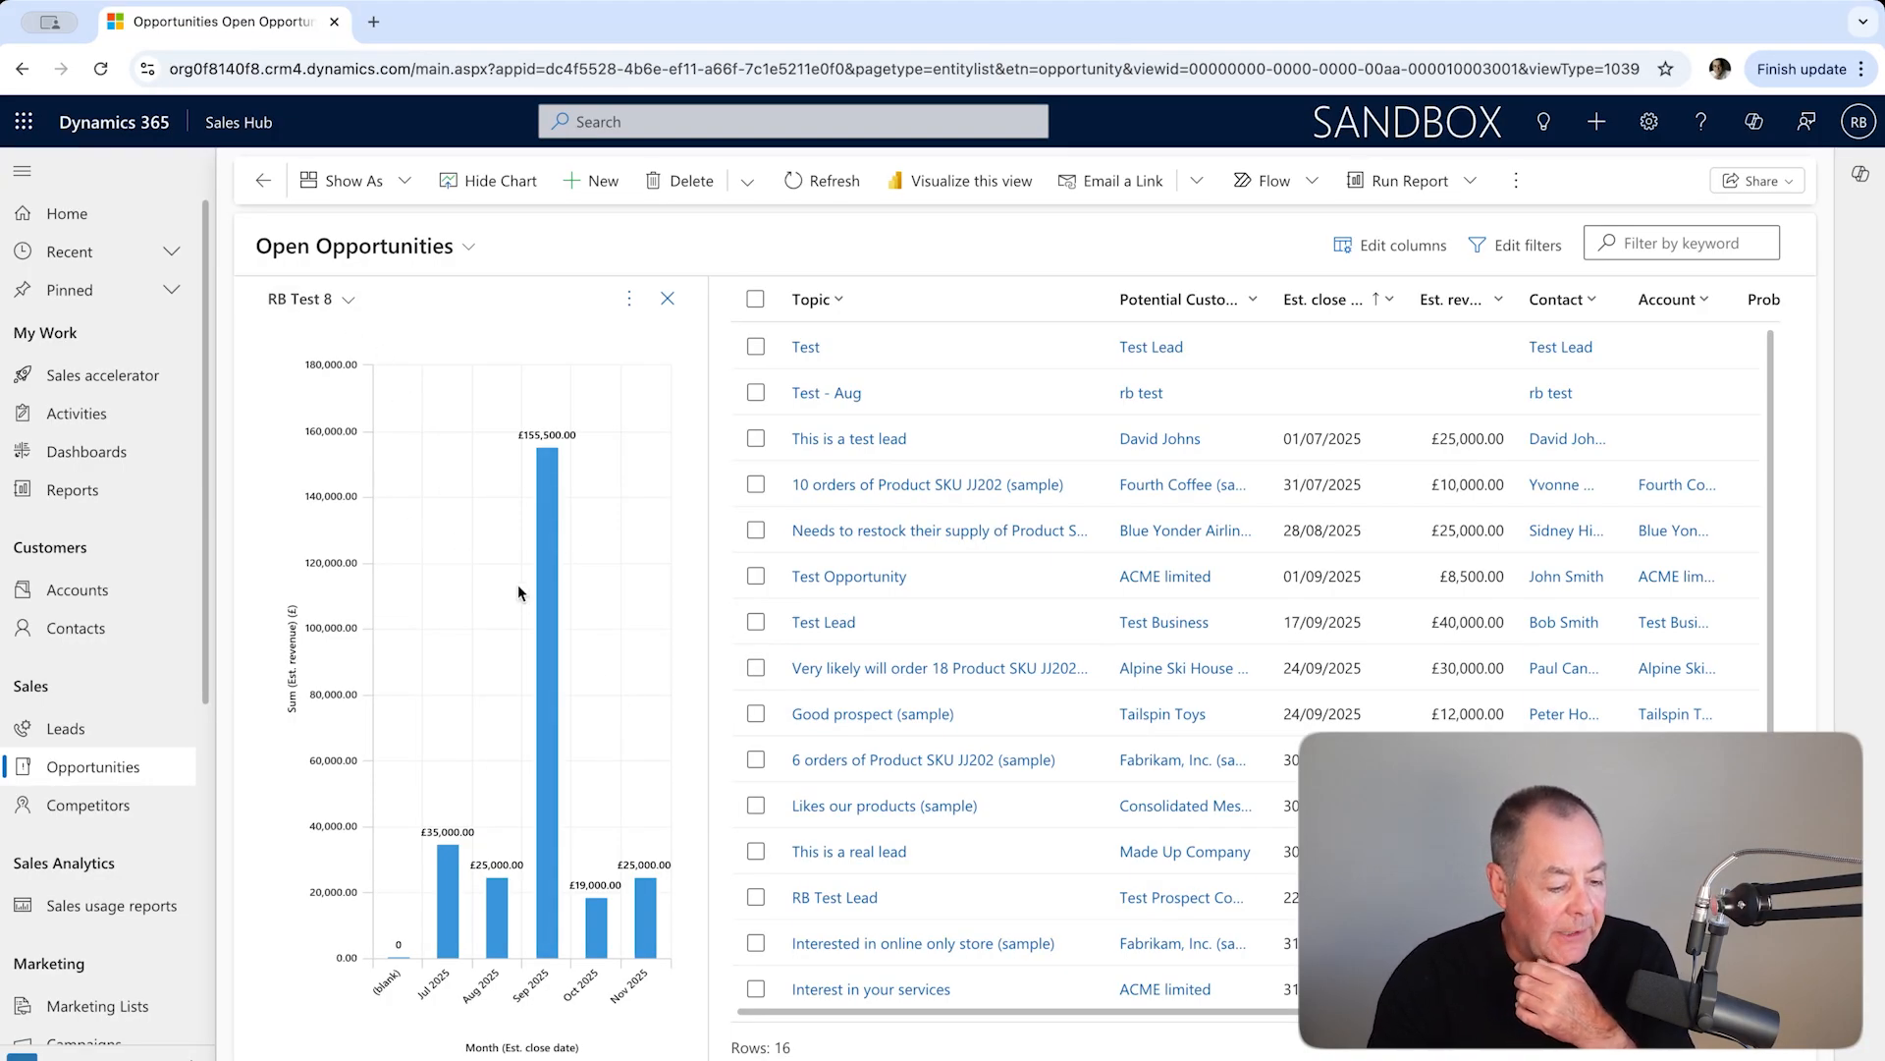
# Examine the monthly revenue chart and check the list of personal charts for RB Test 8
pyautogui.moveTo(517, 589)
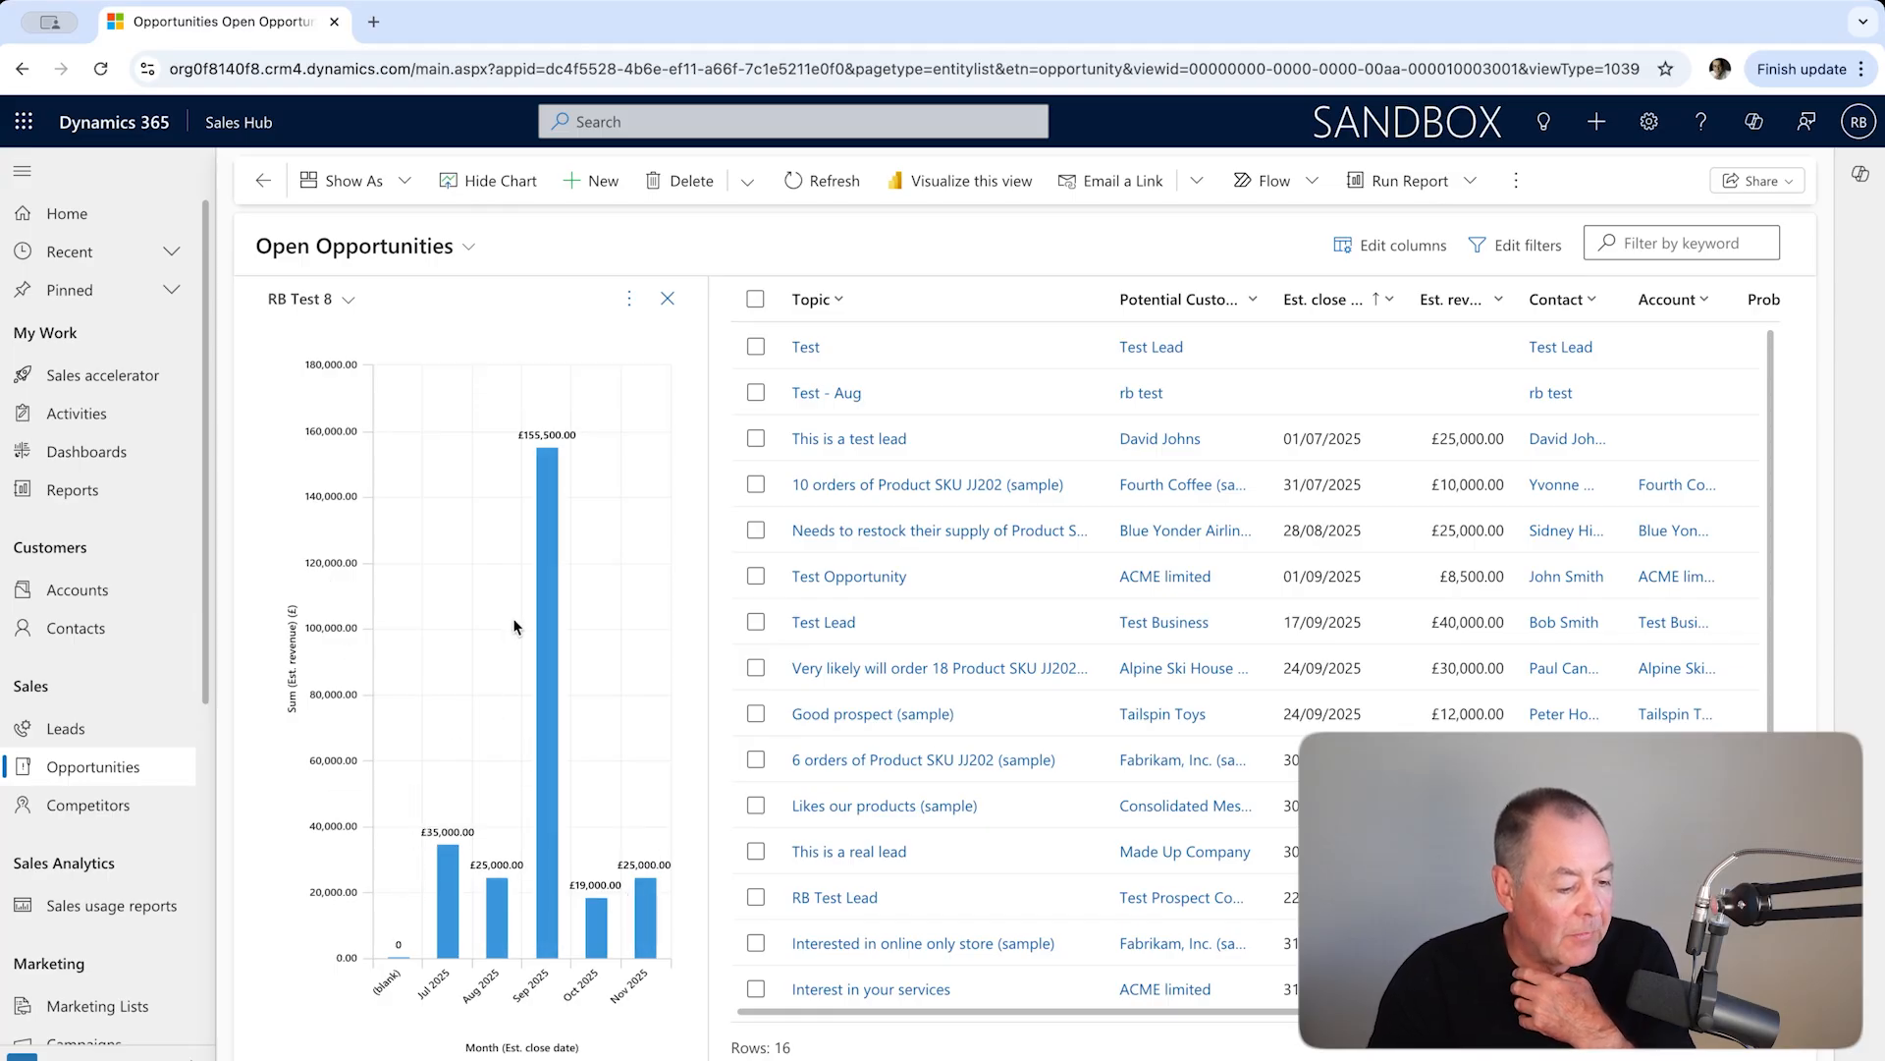
pyautogui.moveTo(453, 870)
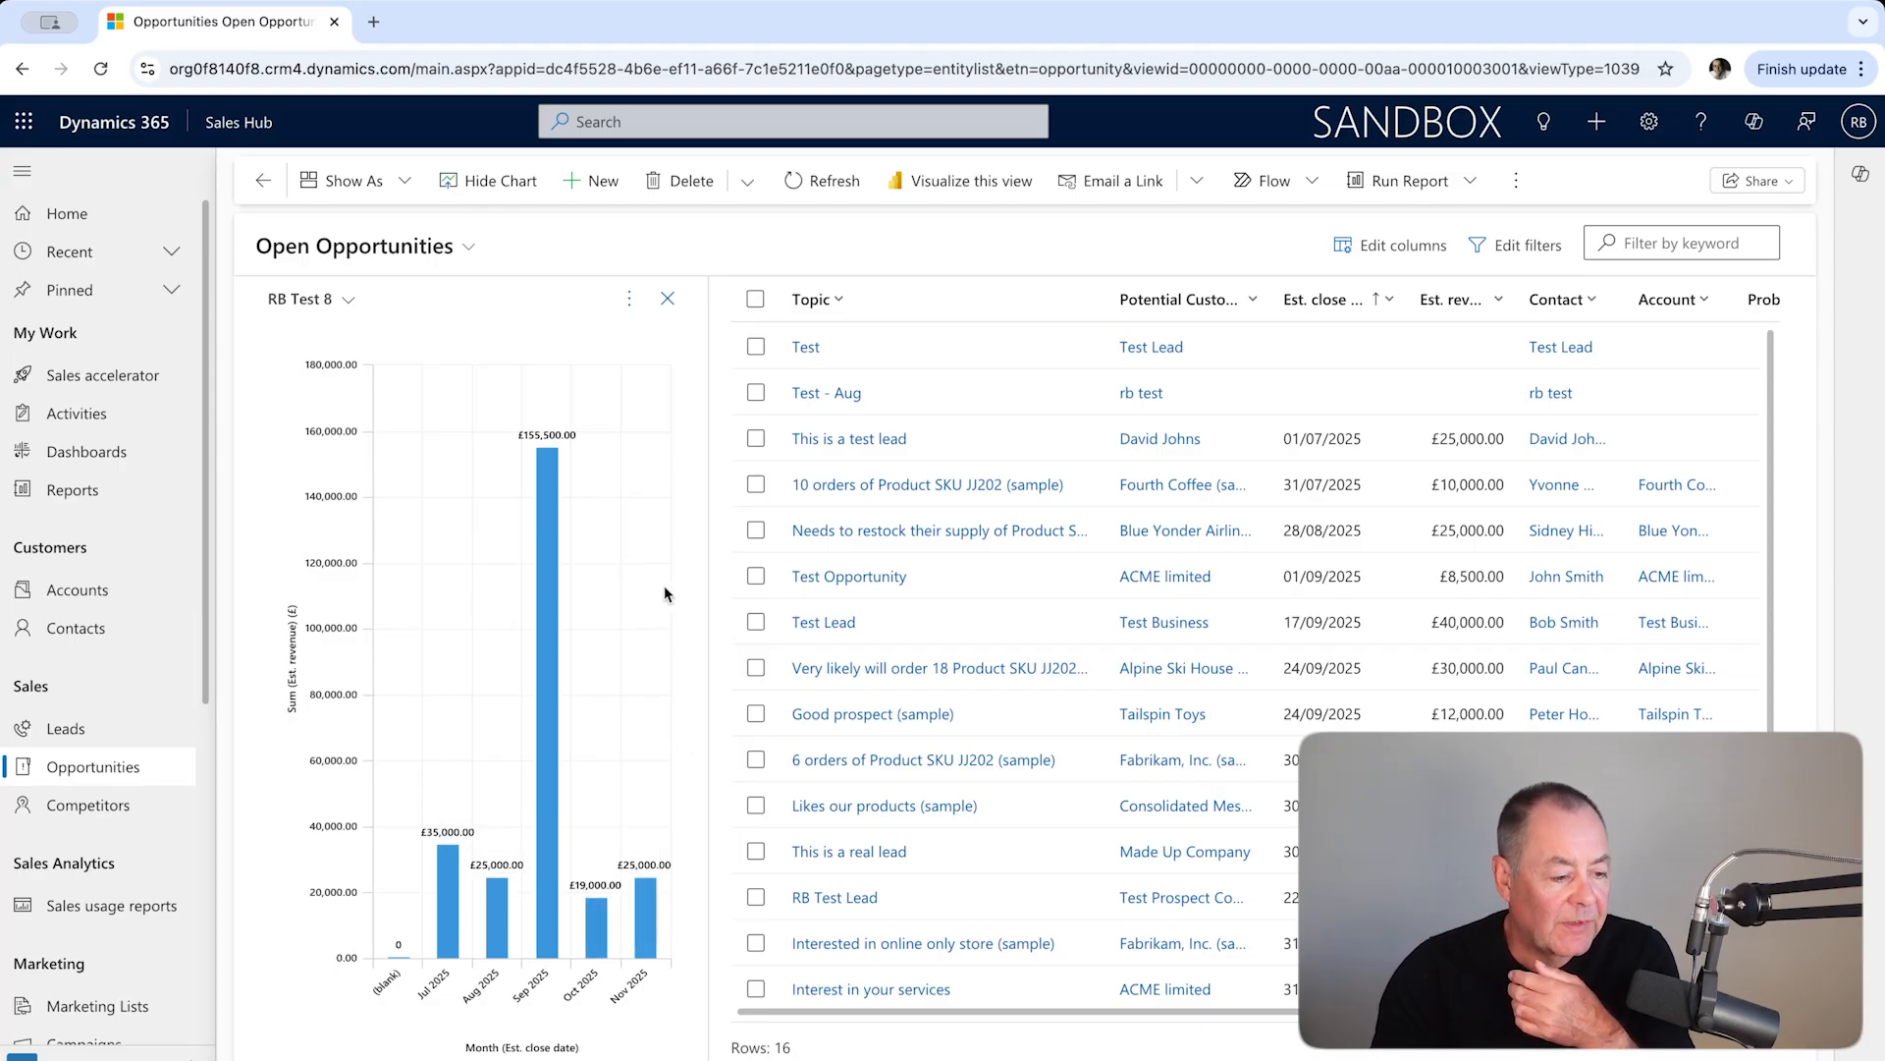
pyautogui.click(348, 301)
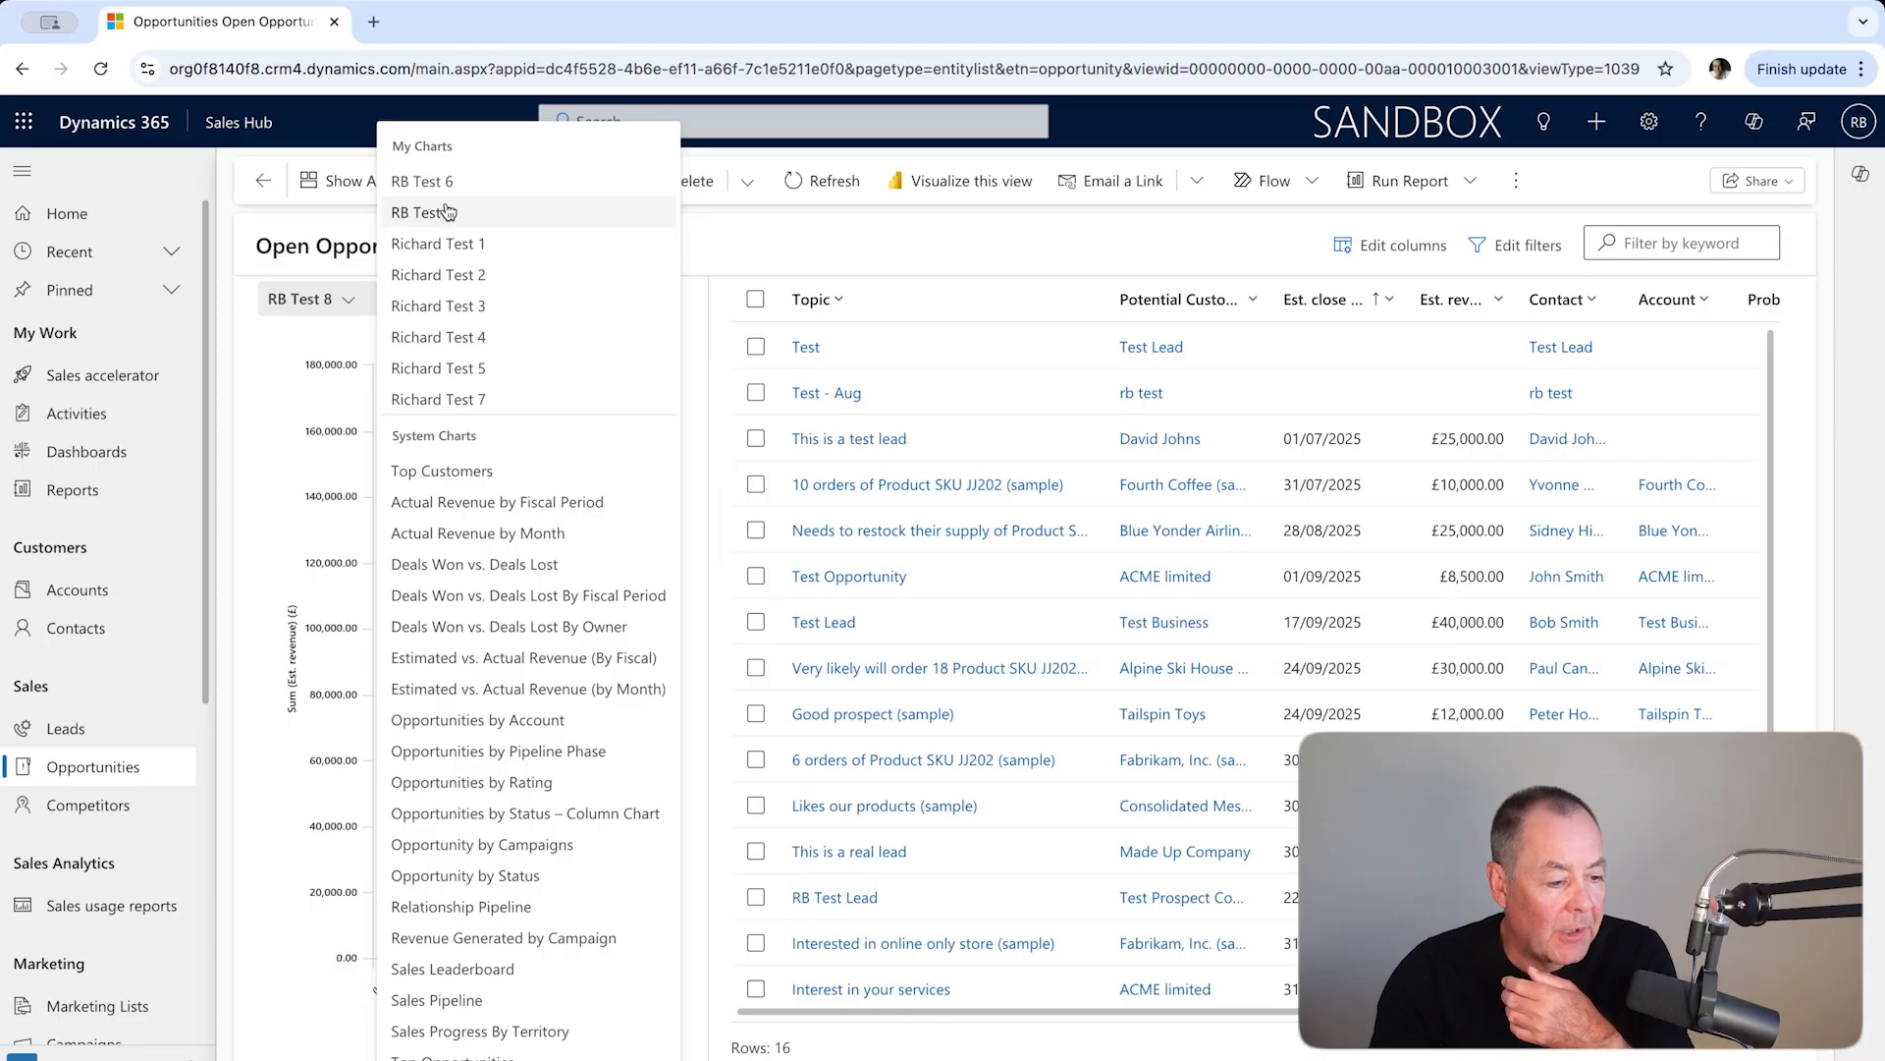
pyautogui.click(978, 226)
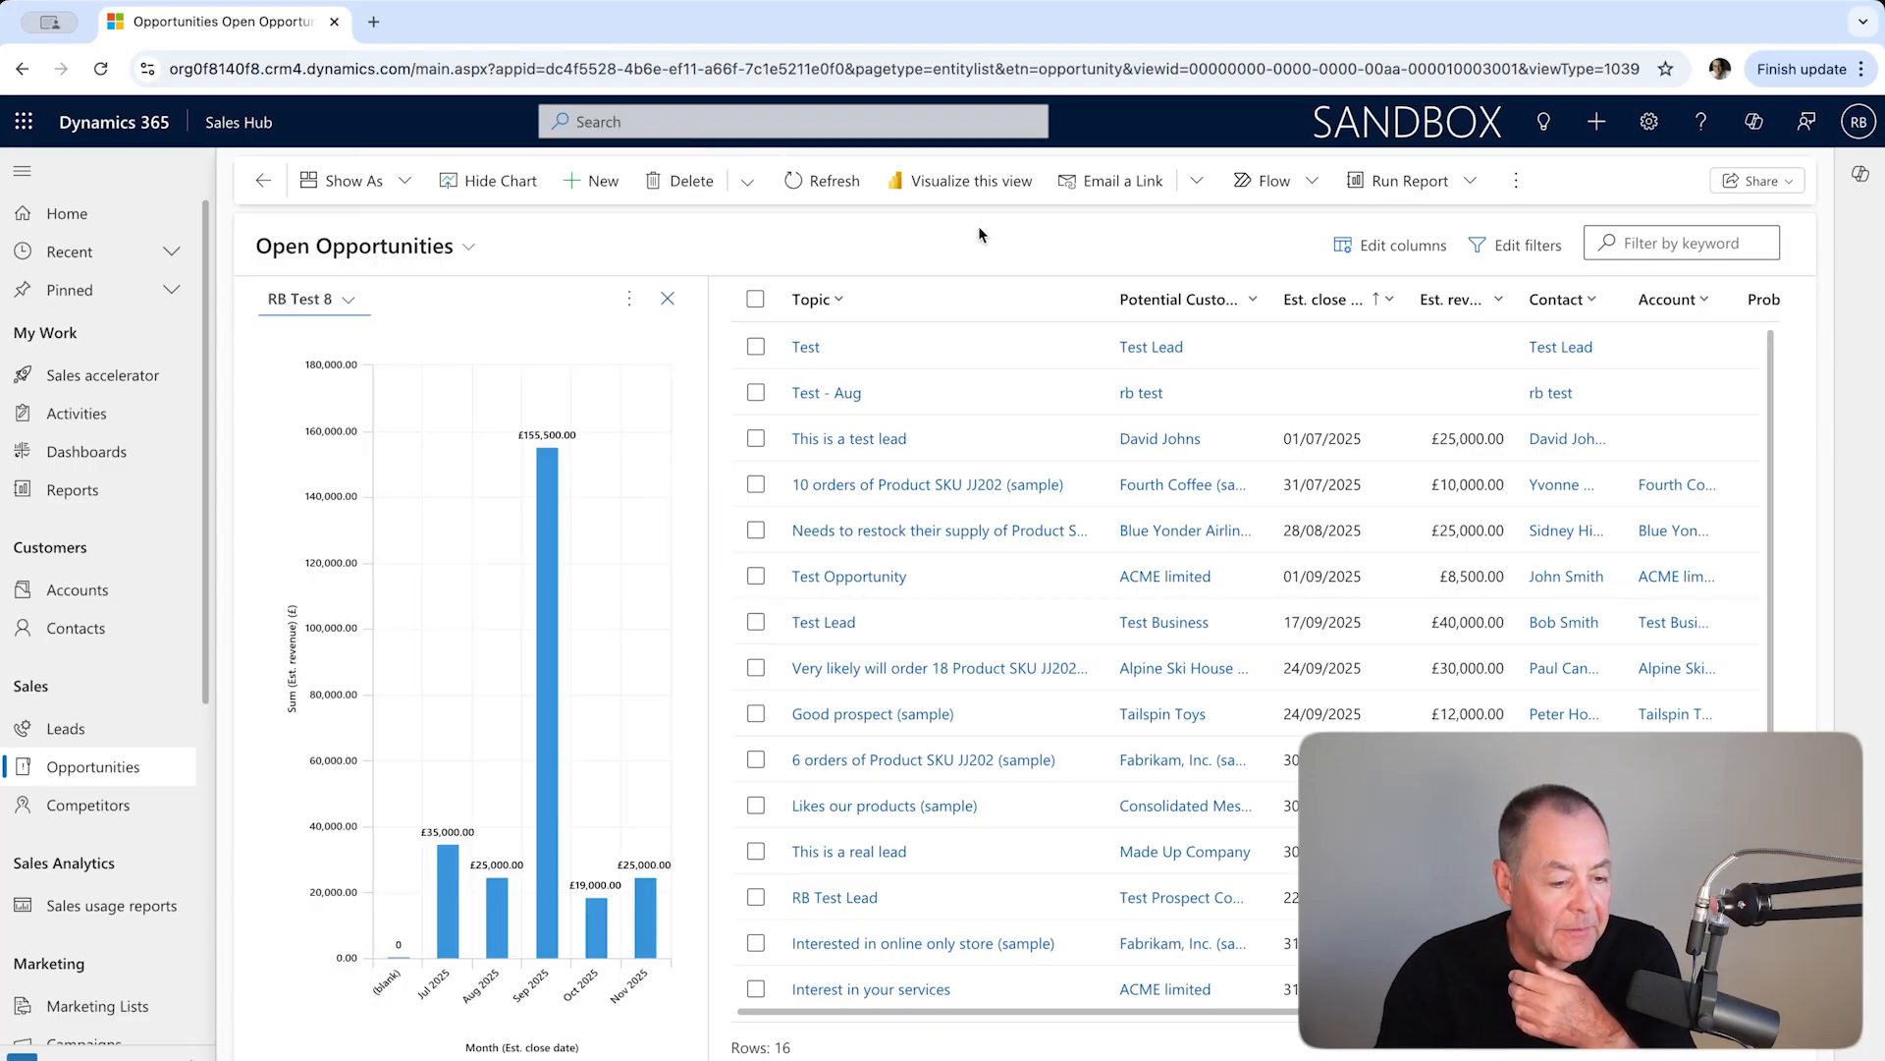
# Reopen the RB Test 8 chart for editing and add Sales Stage as a second category
pyautogui.click(630, 299)
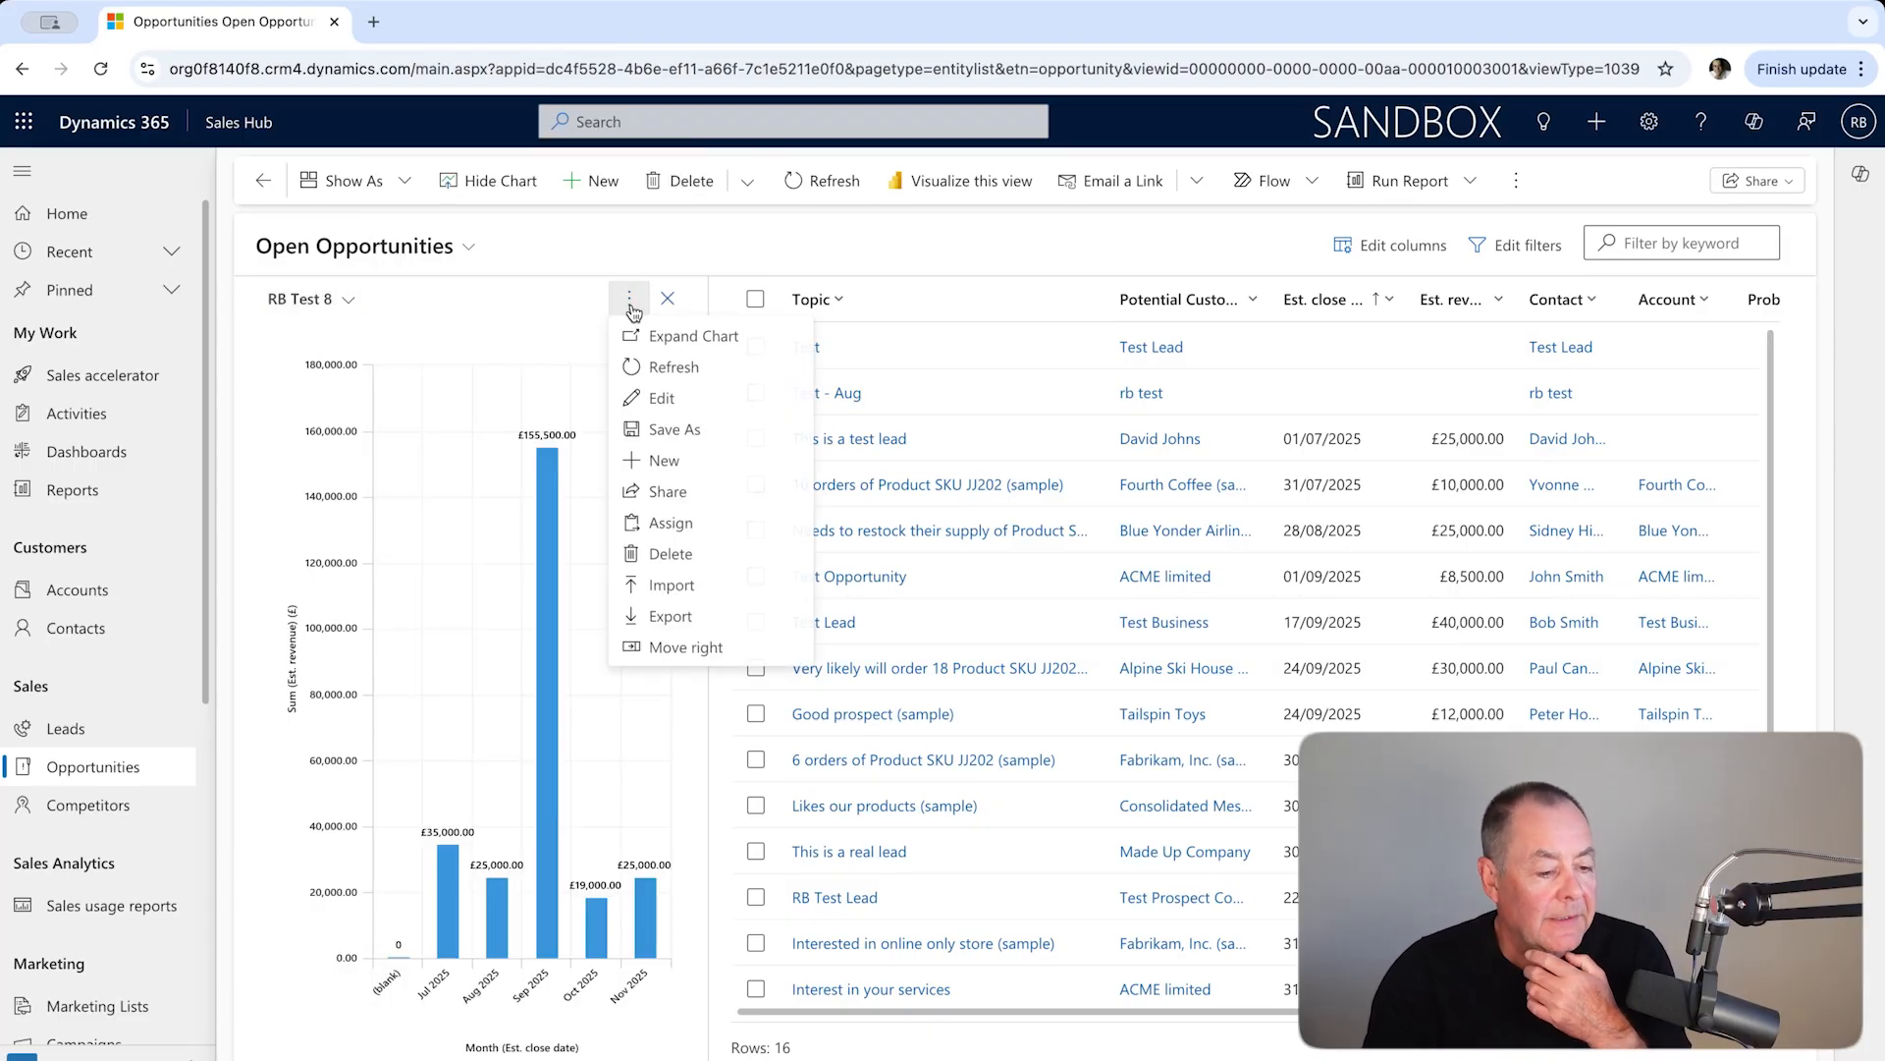
pyautogui.click(662, 398)
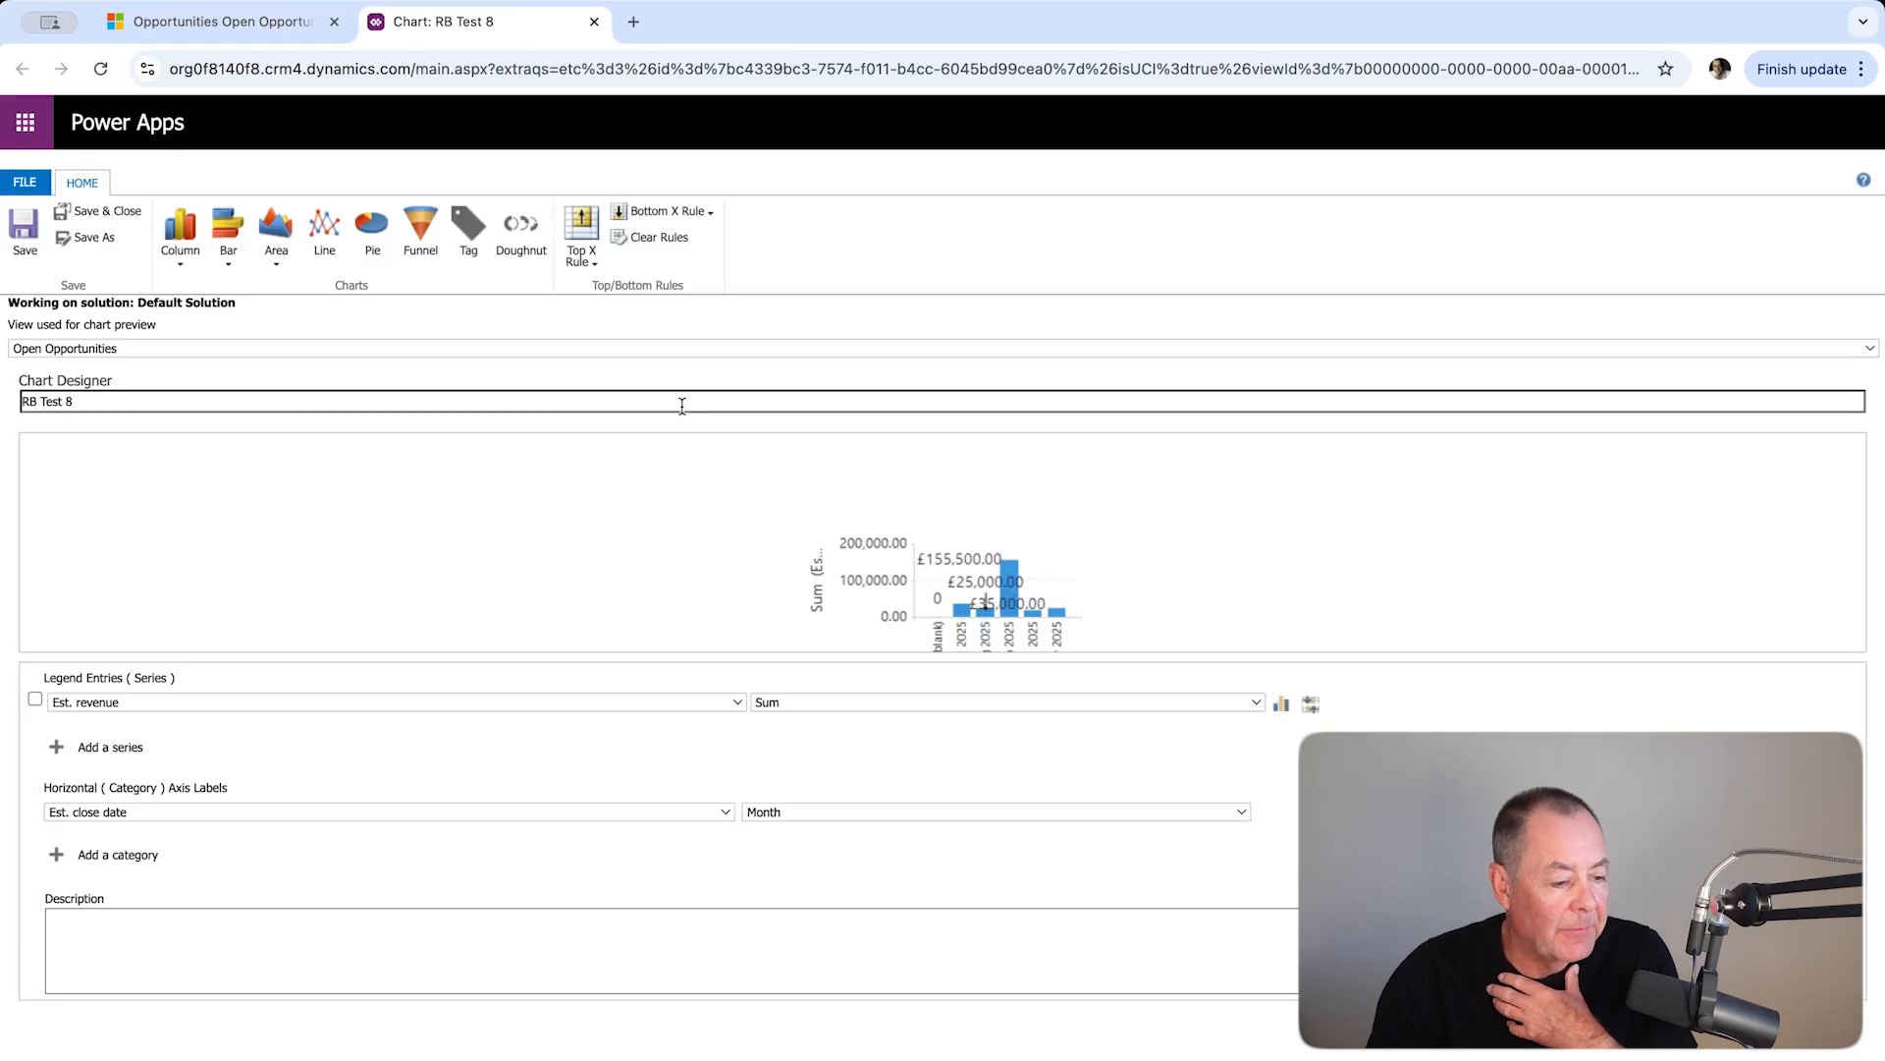
pyautogui.click(140, 857)
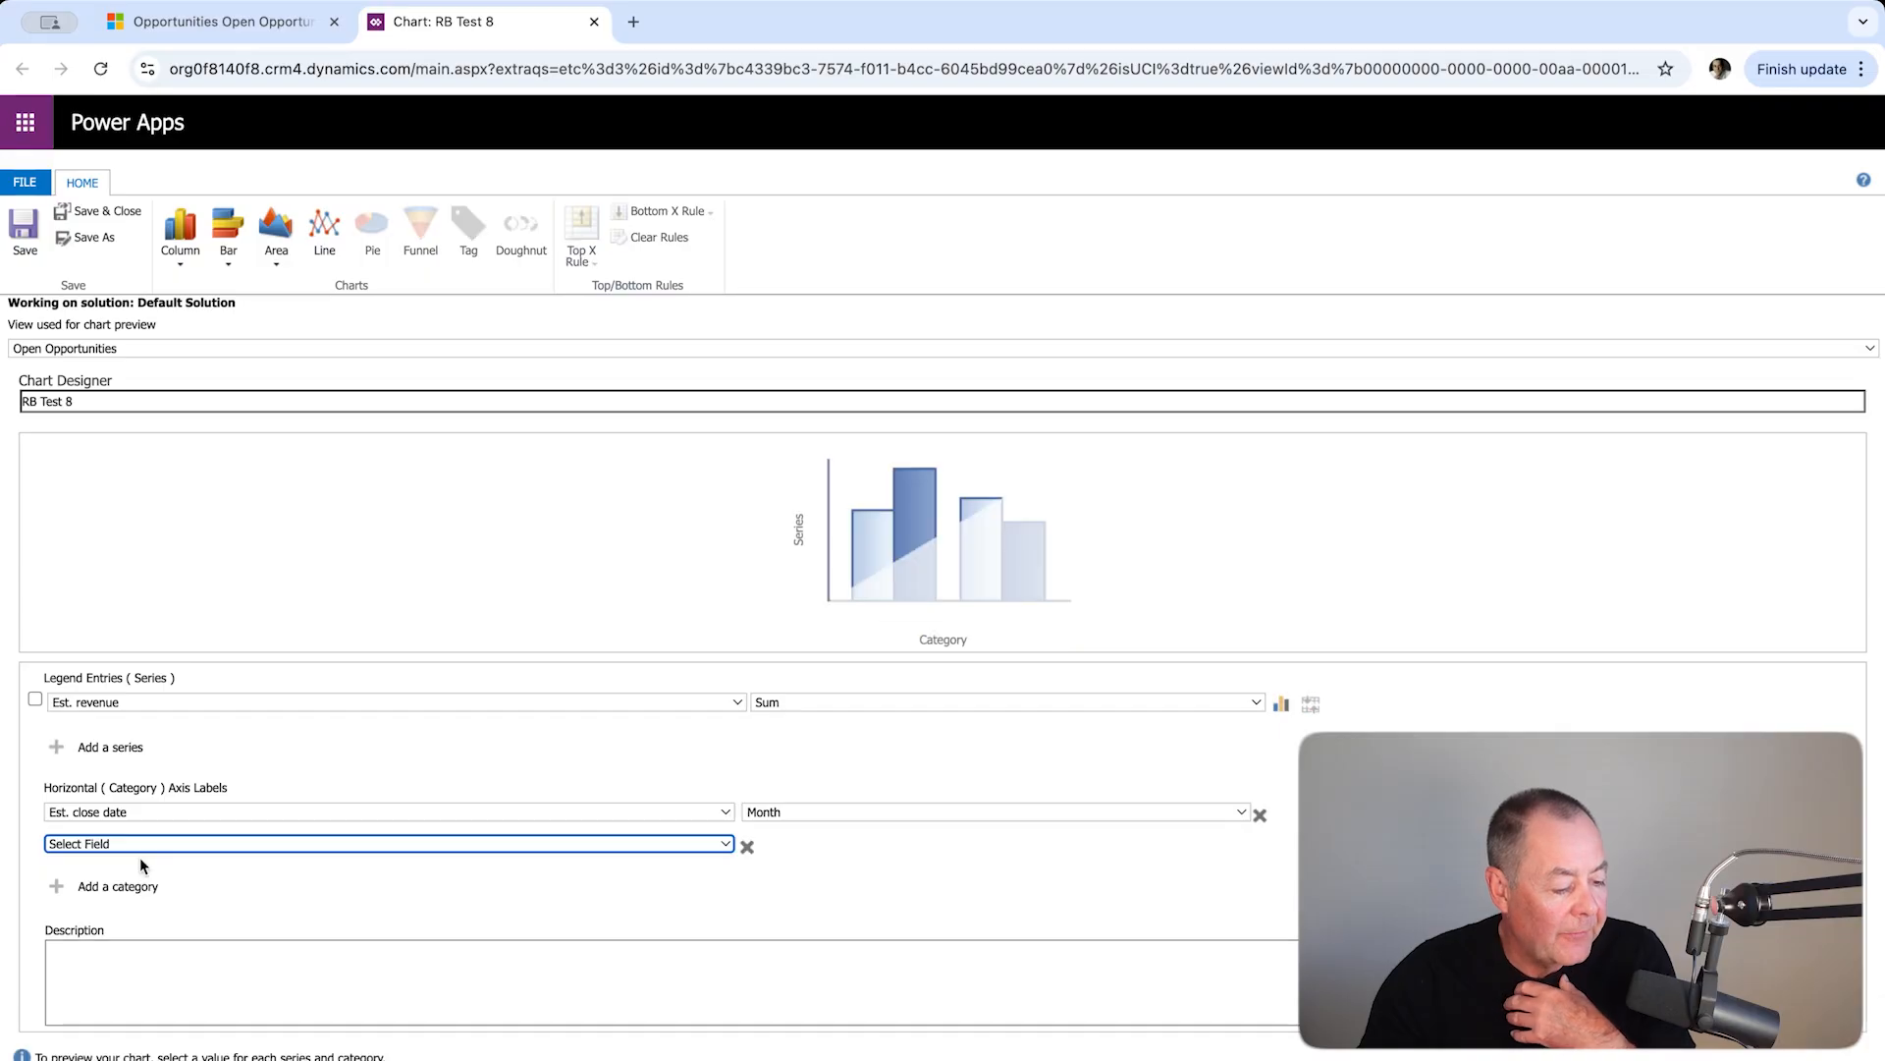
pyautogui.click(145, 845)
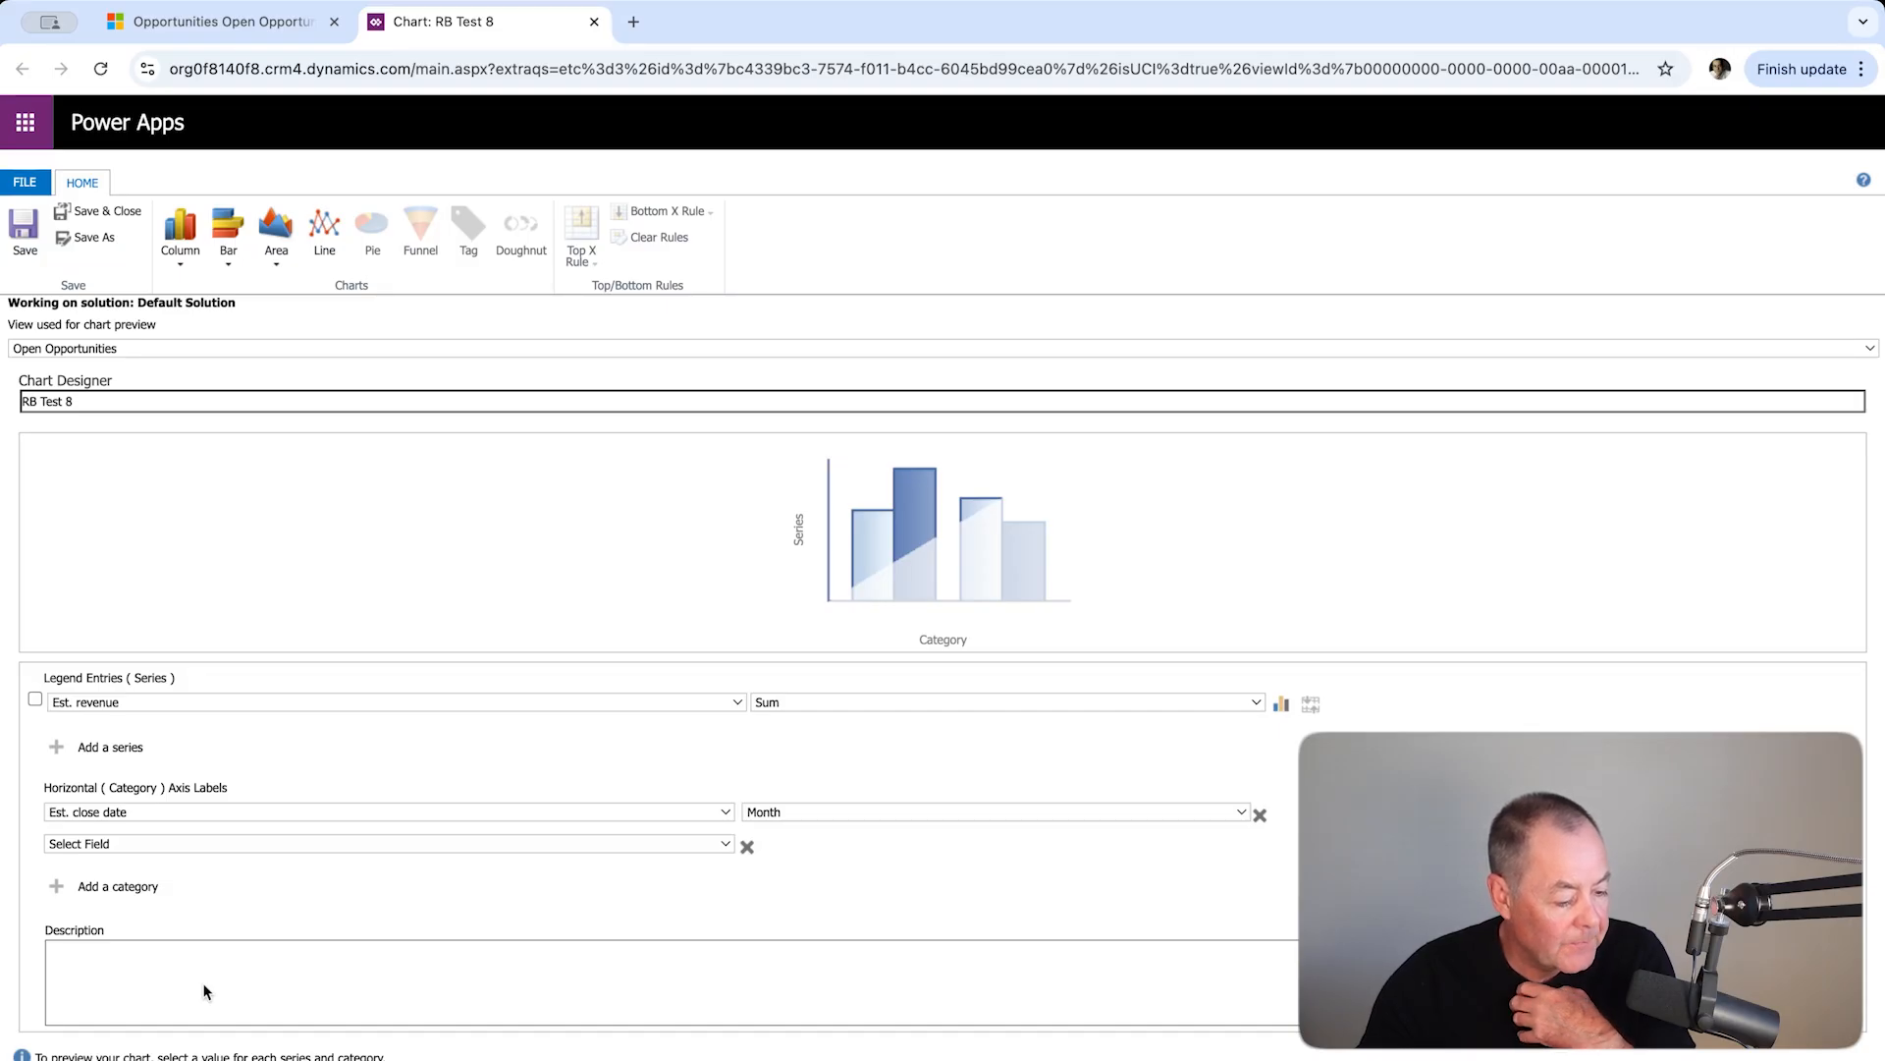
pyautogui.click(190, 940)
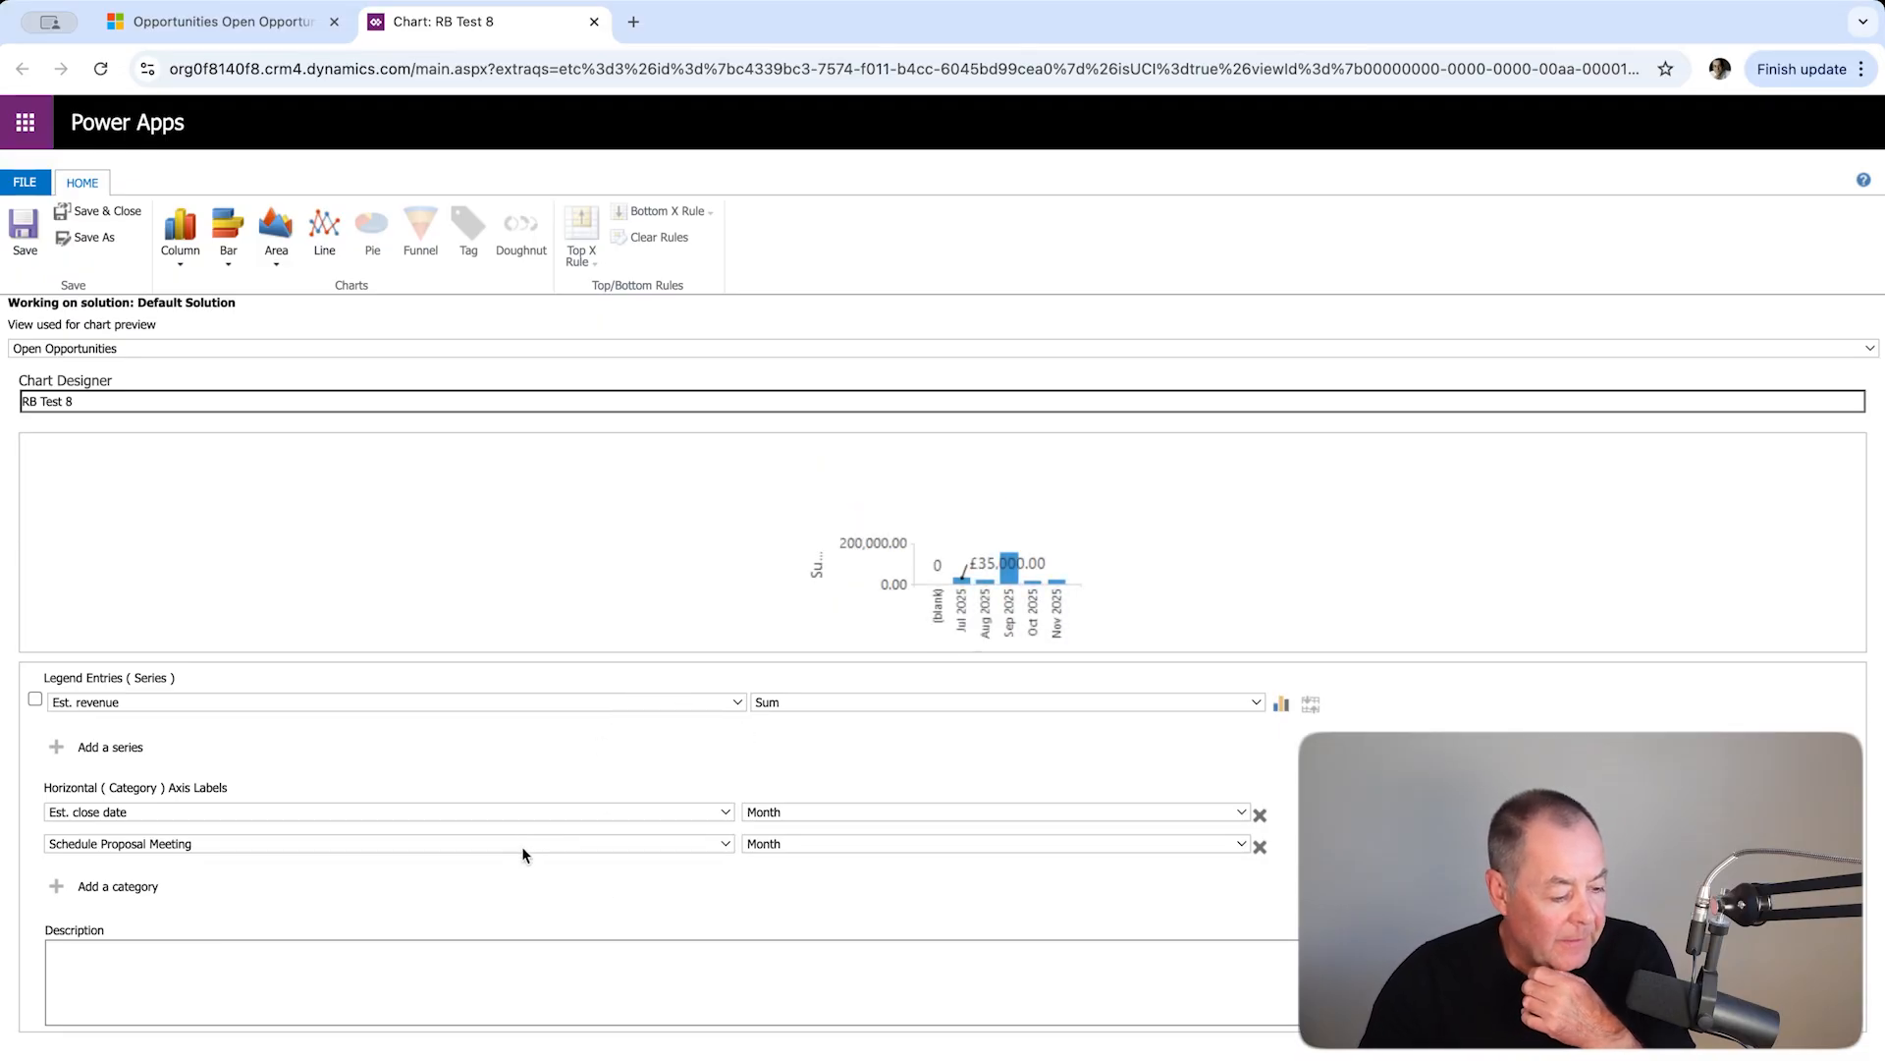
pyautogui.click(381, 825)
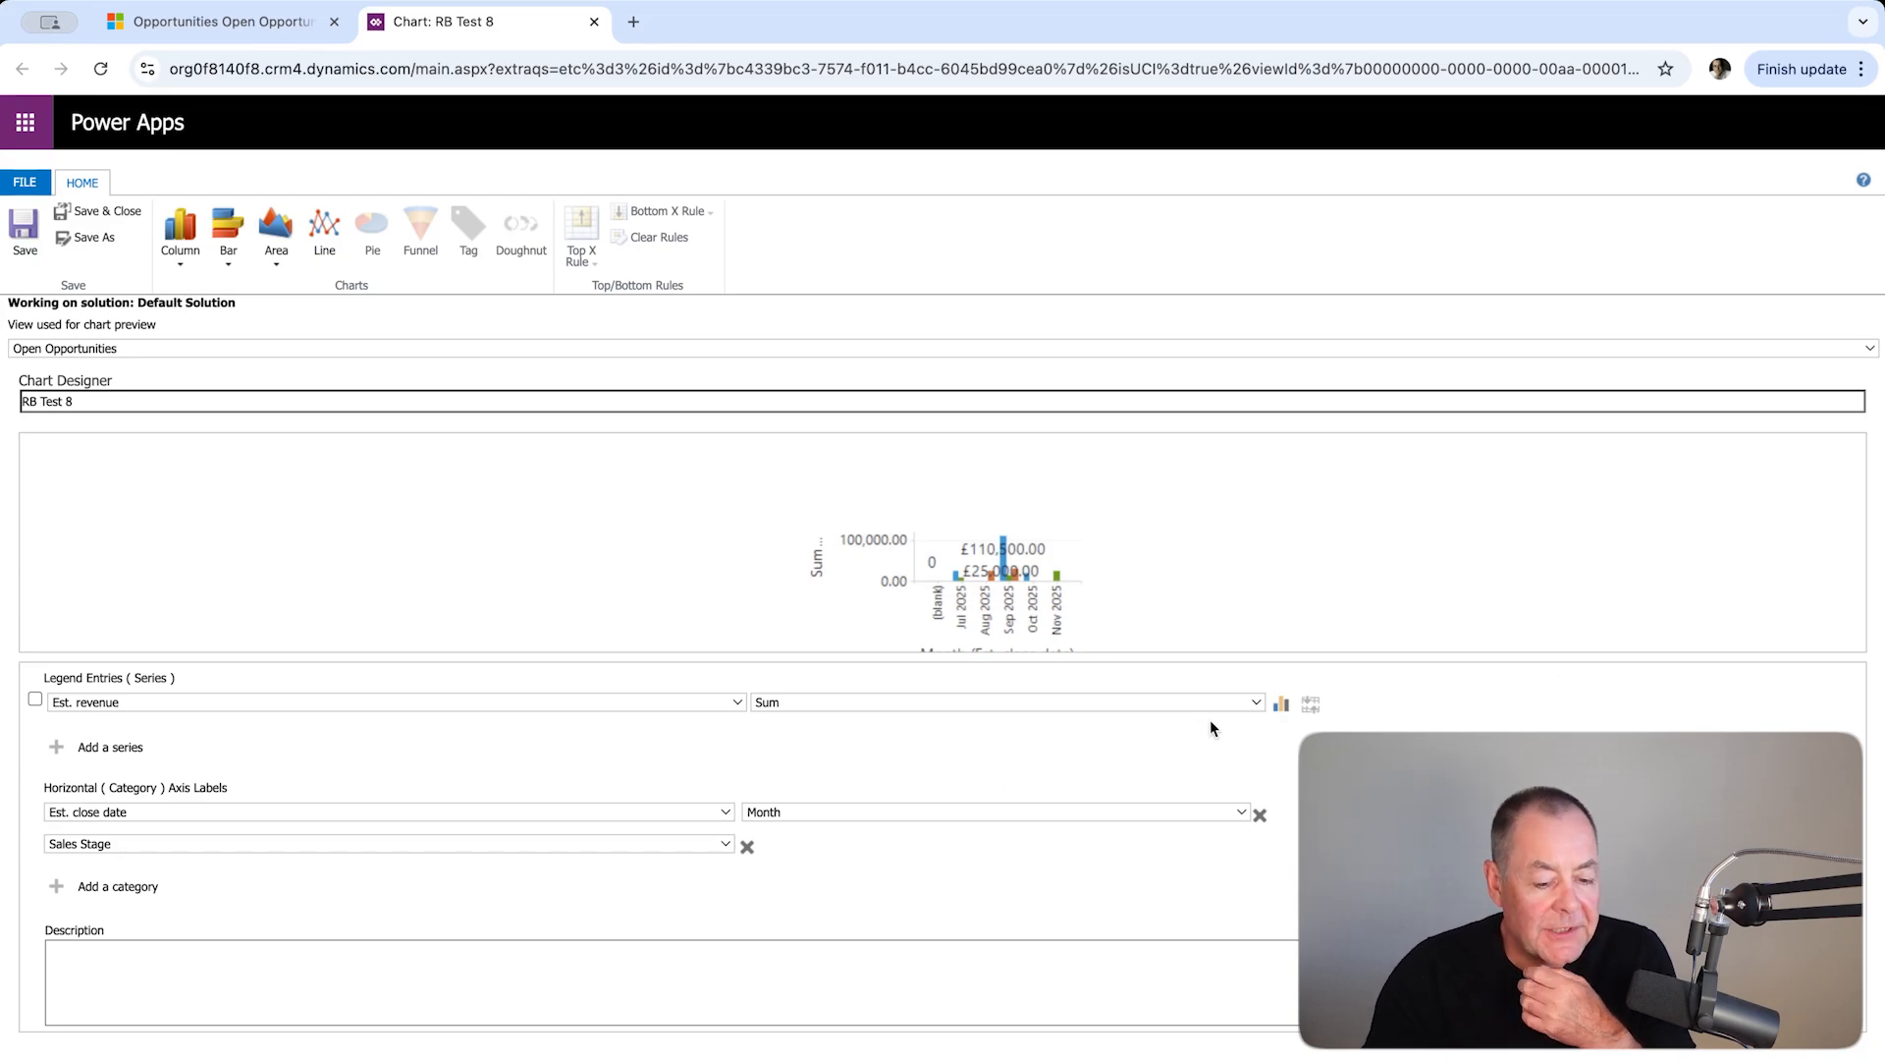
# Change the Est. revenue series to a Stacked Column chart, then save and close the chart designer
pyautogui.click(1281, 709)
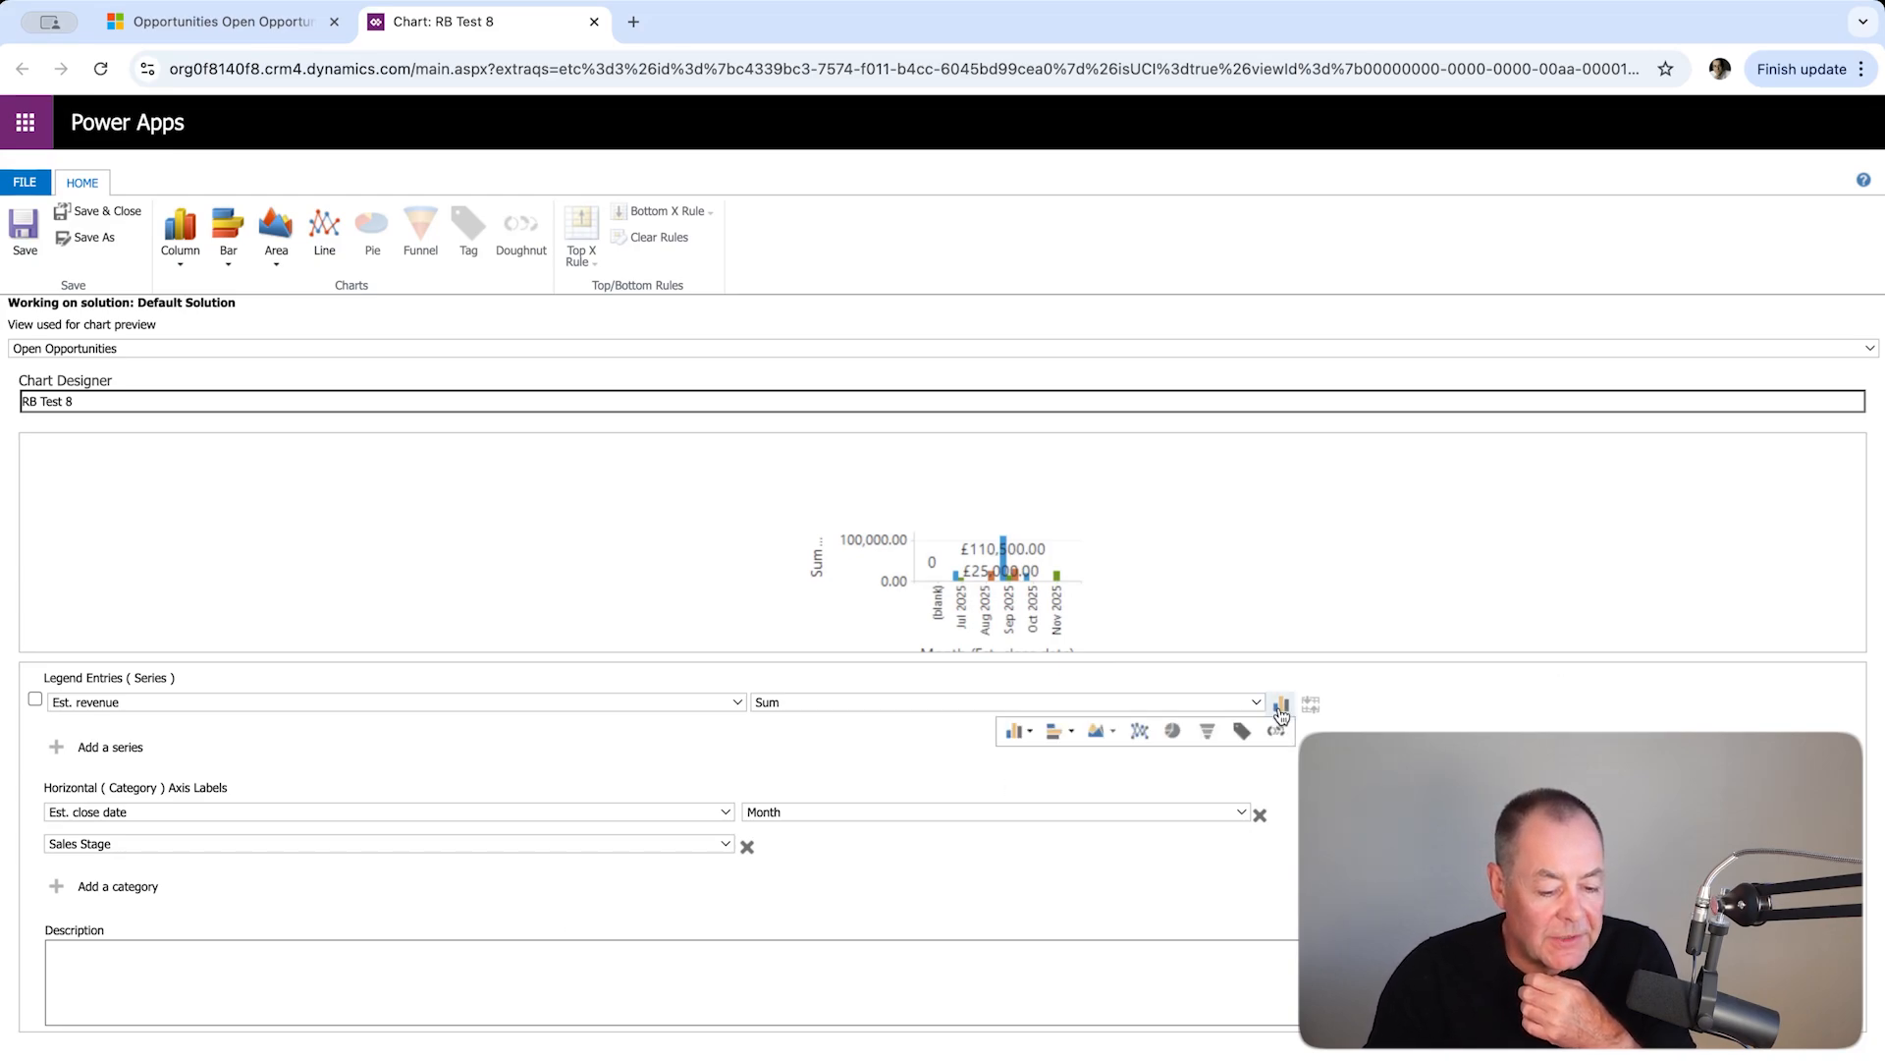
pyautogui.click(1023, 732)
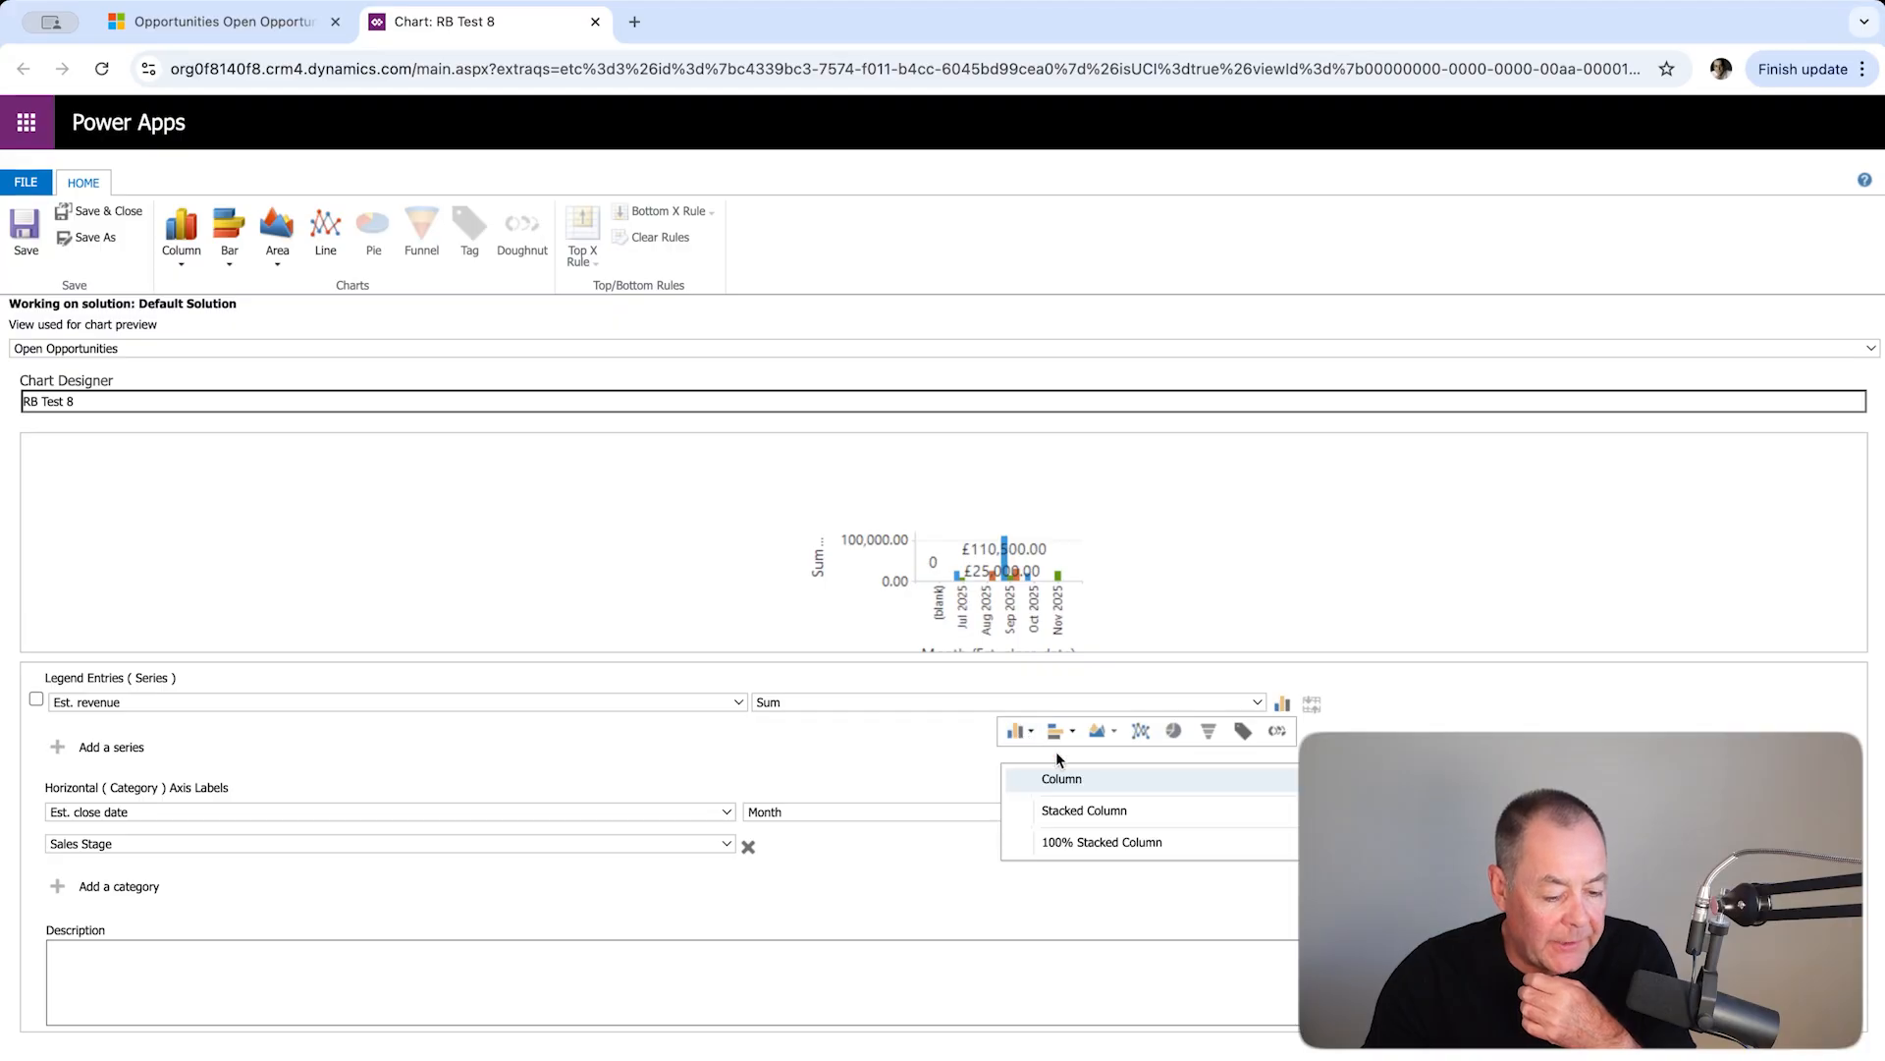
pyautogui.click(1104, 818)
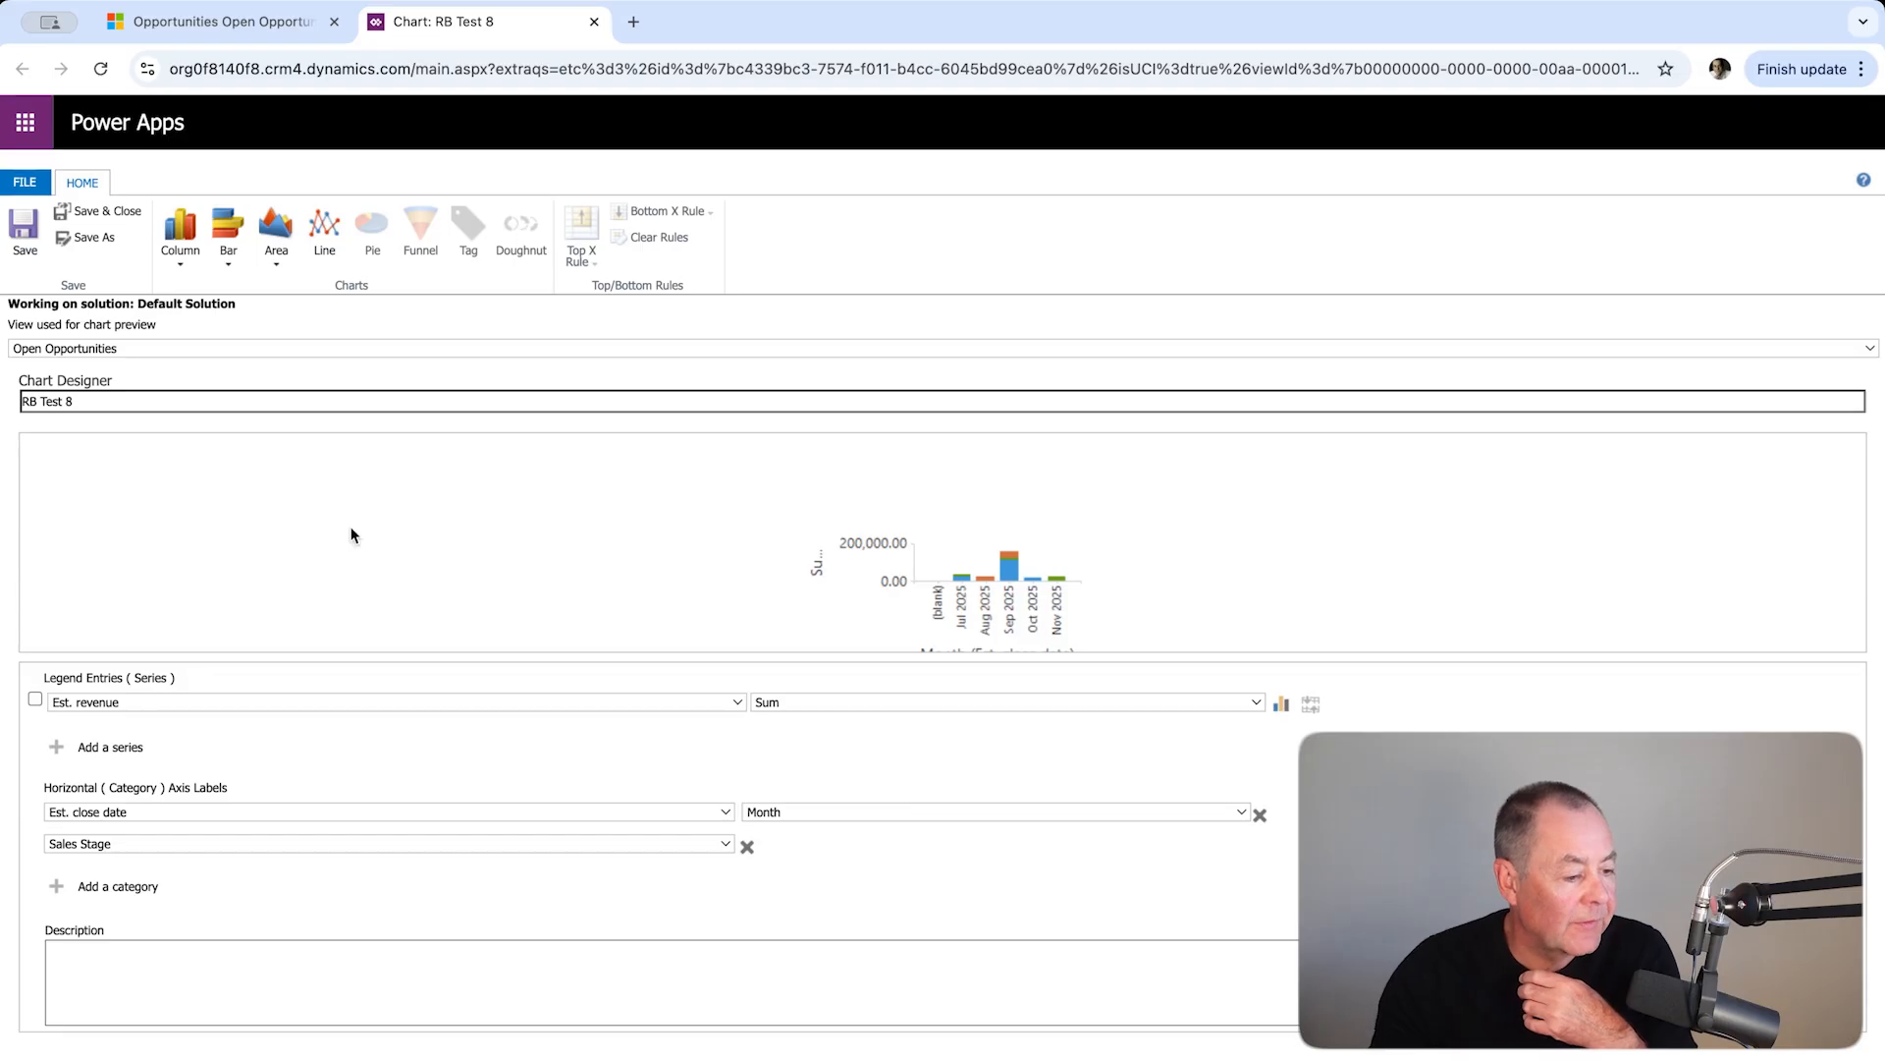
pyautogui.click(119, 210)
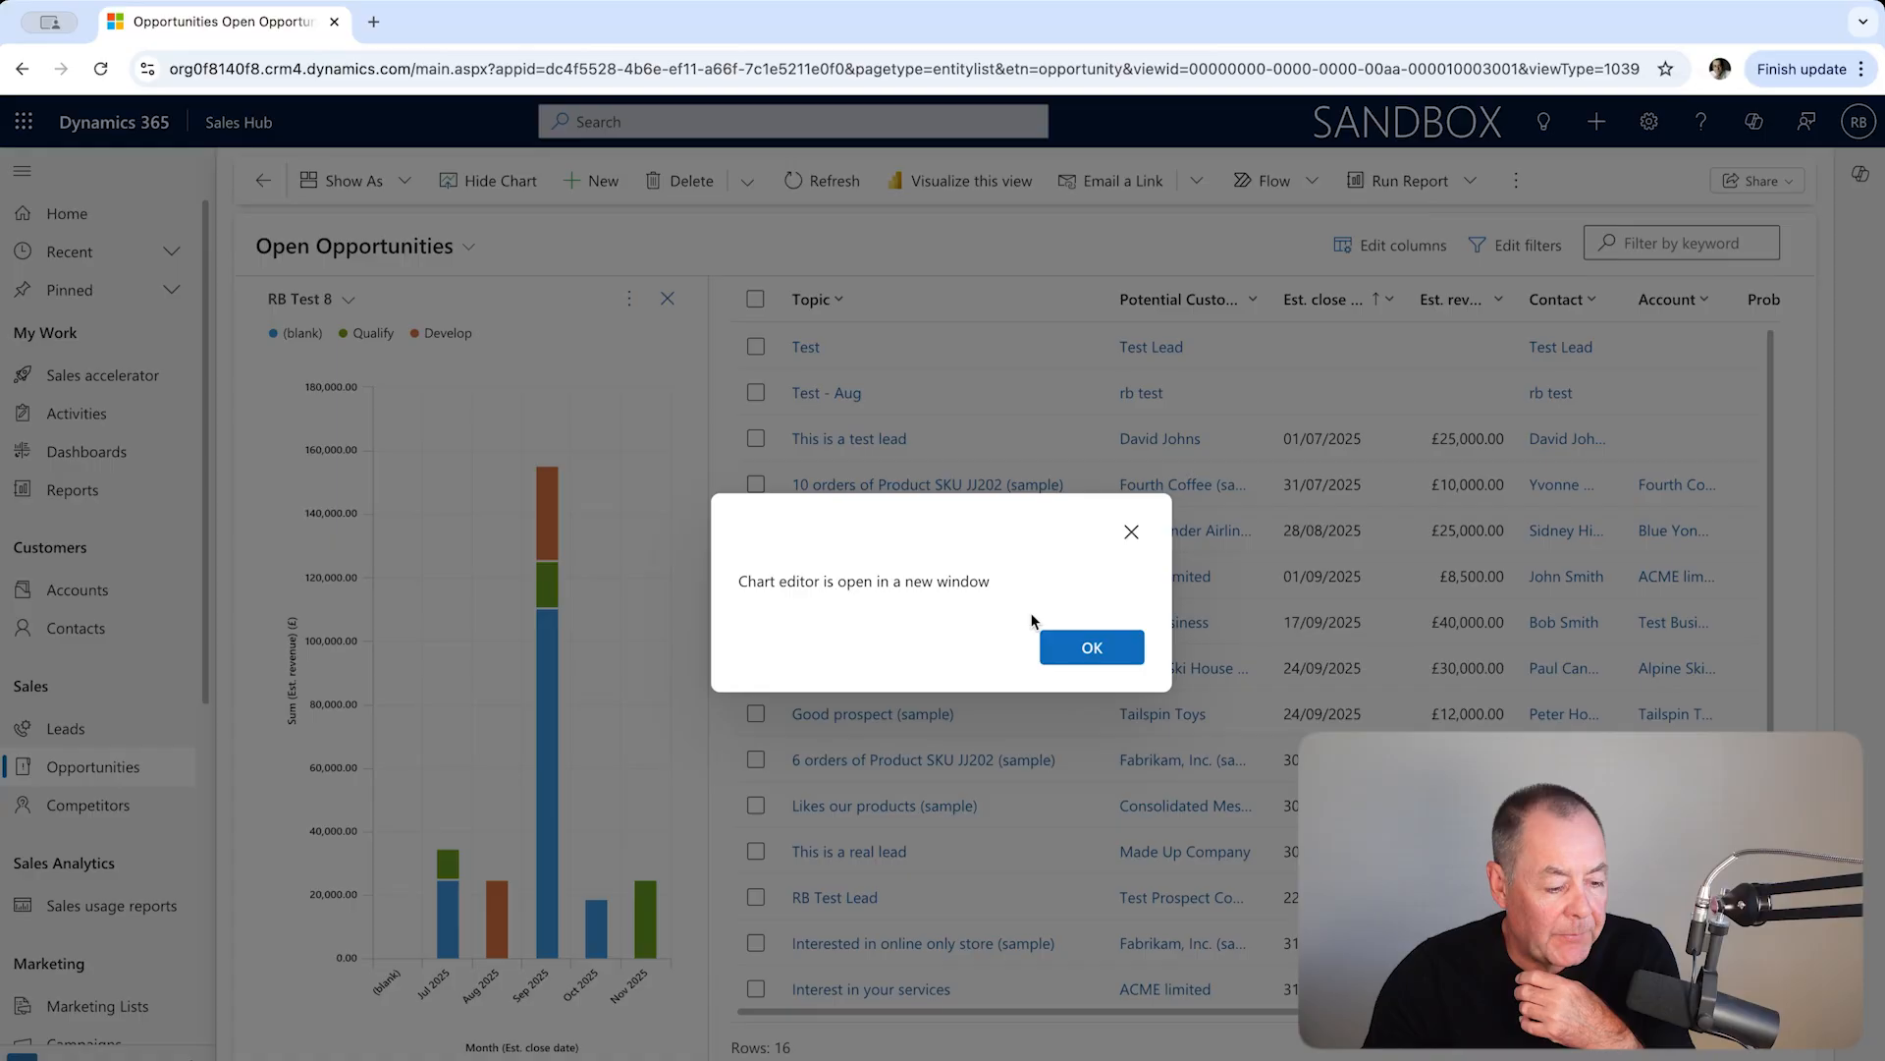
pyautogui.click(1090, 646)
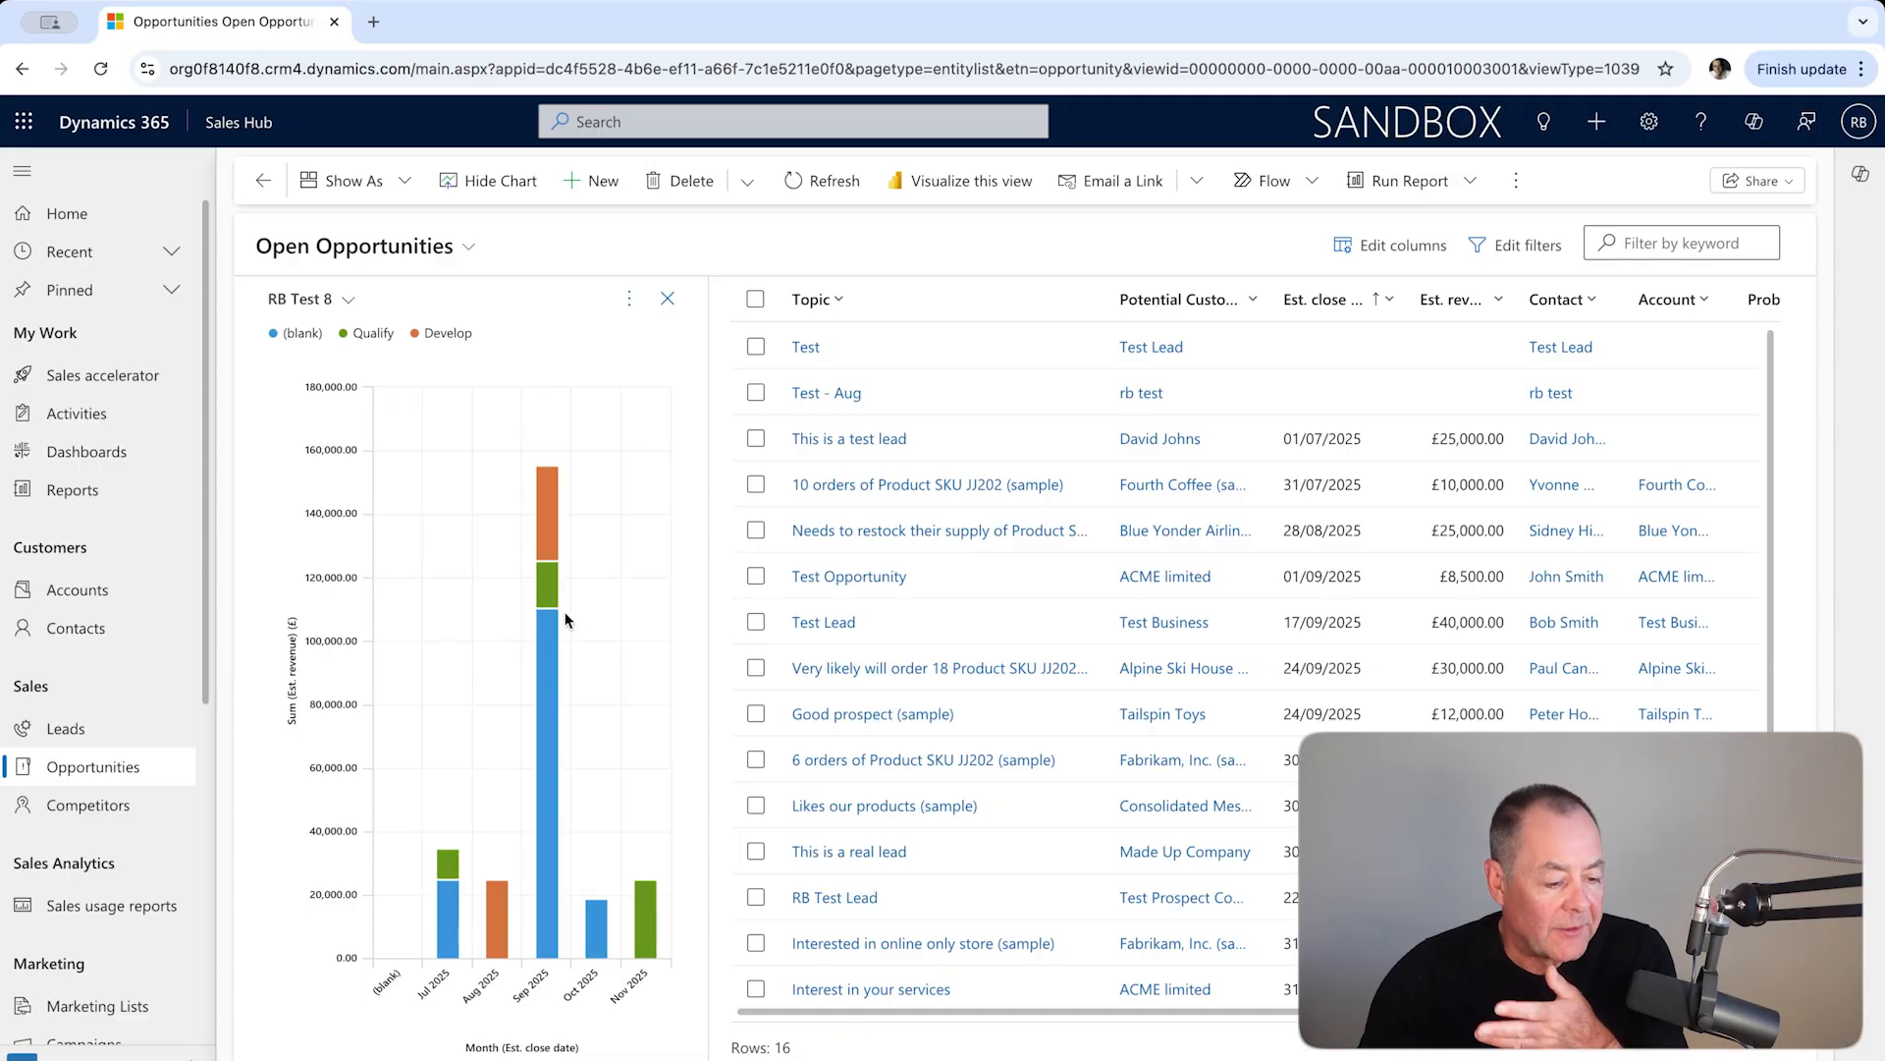
# Start sharing the RB Test 8 chart and add a colleague by first name as the user to share with
pyautogui.moveTo(556, 637)
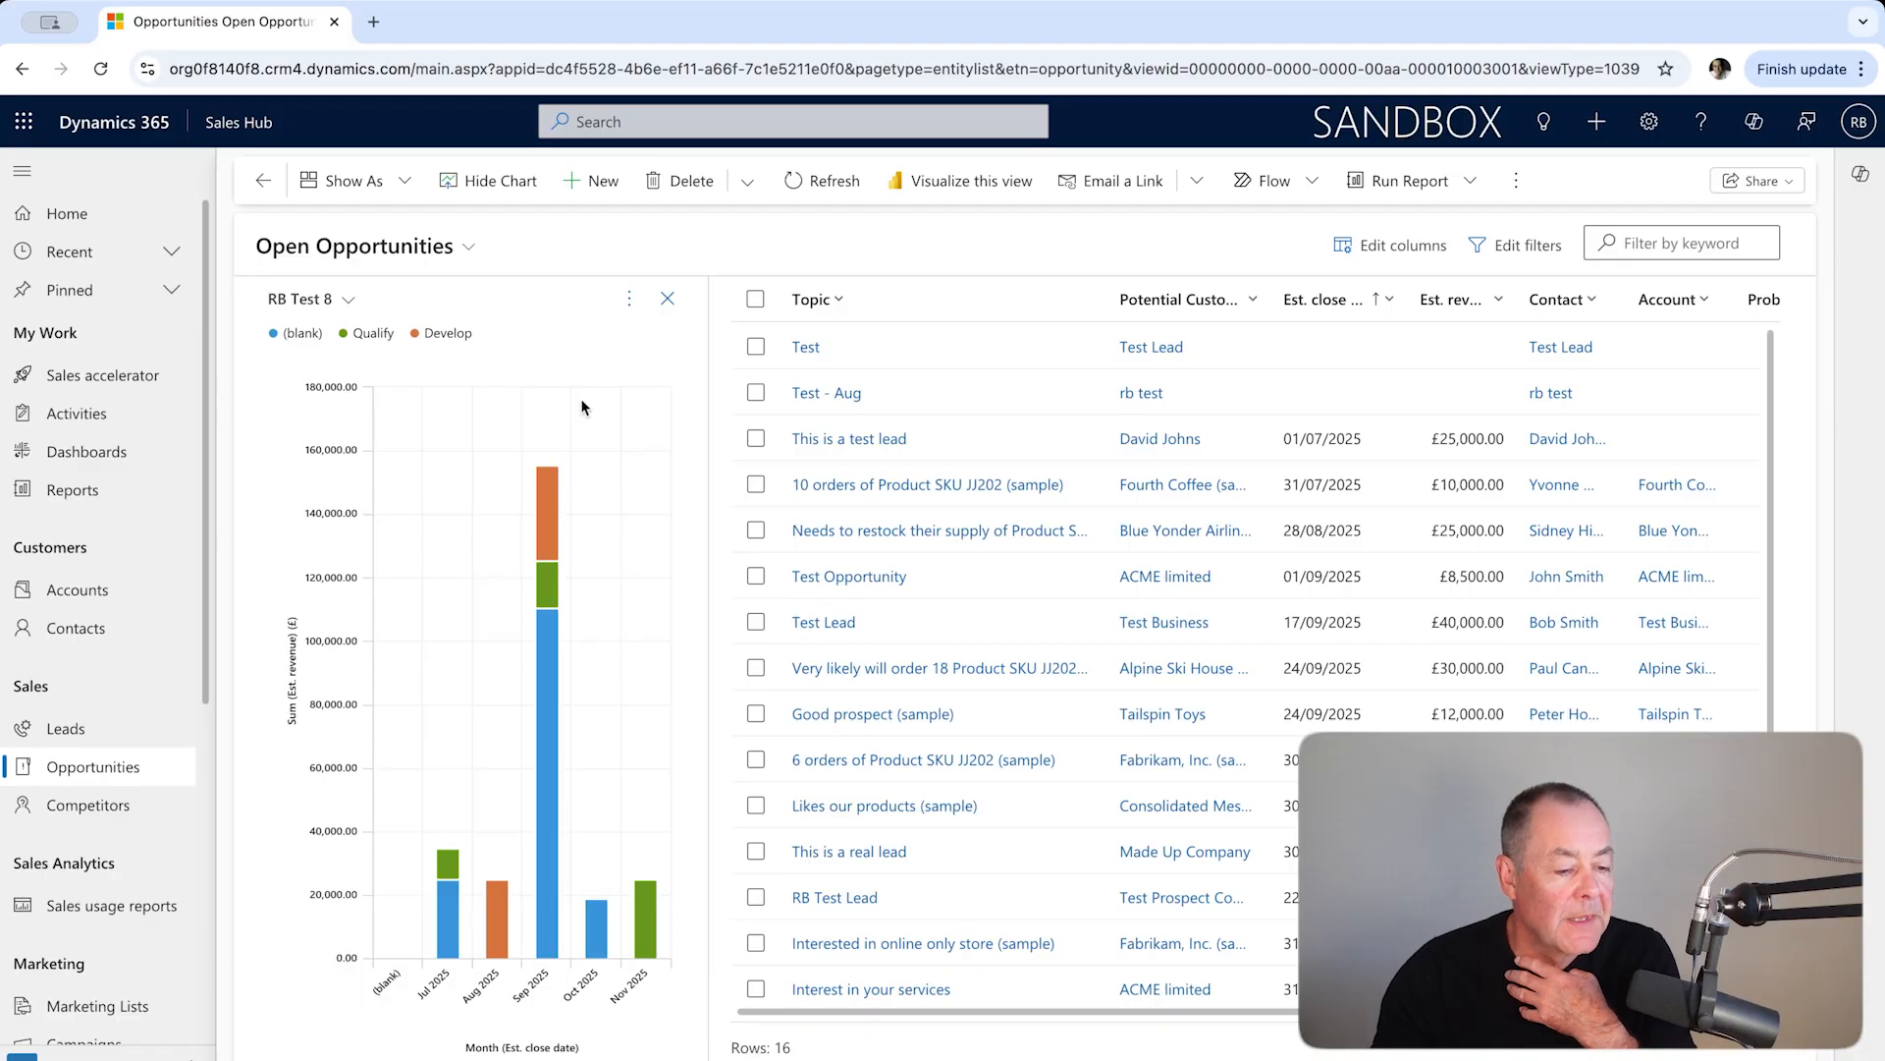
pyautogui.click(630, 306)
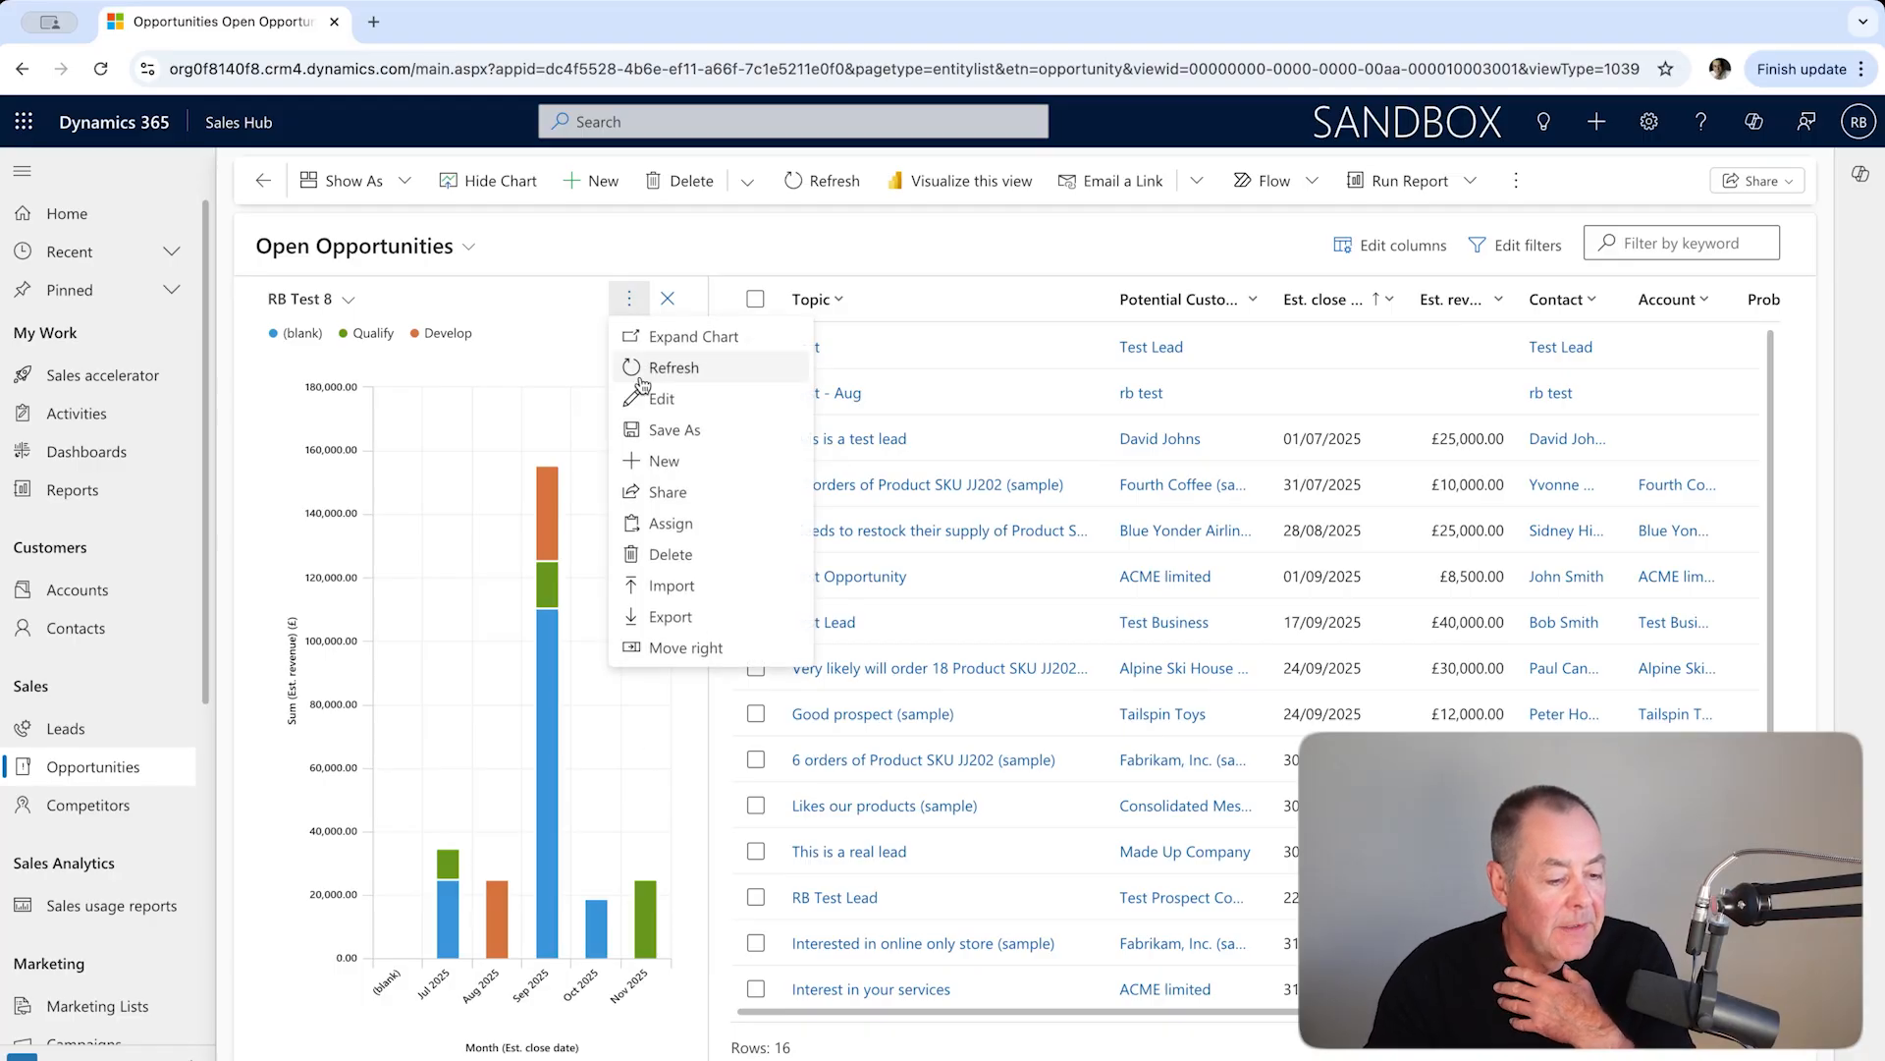
pyautogui.click(676, 493)
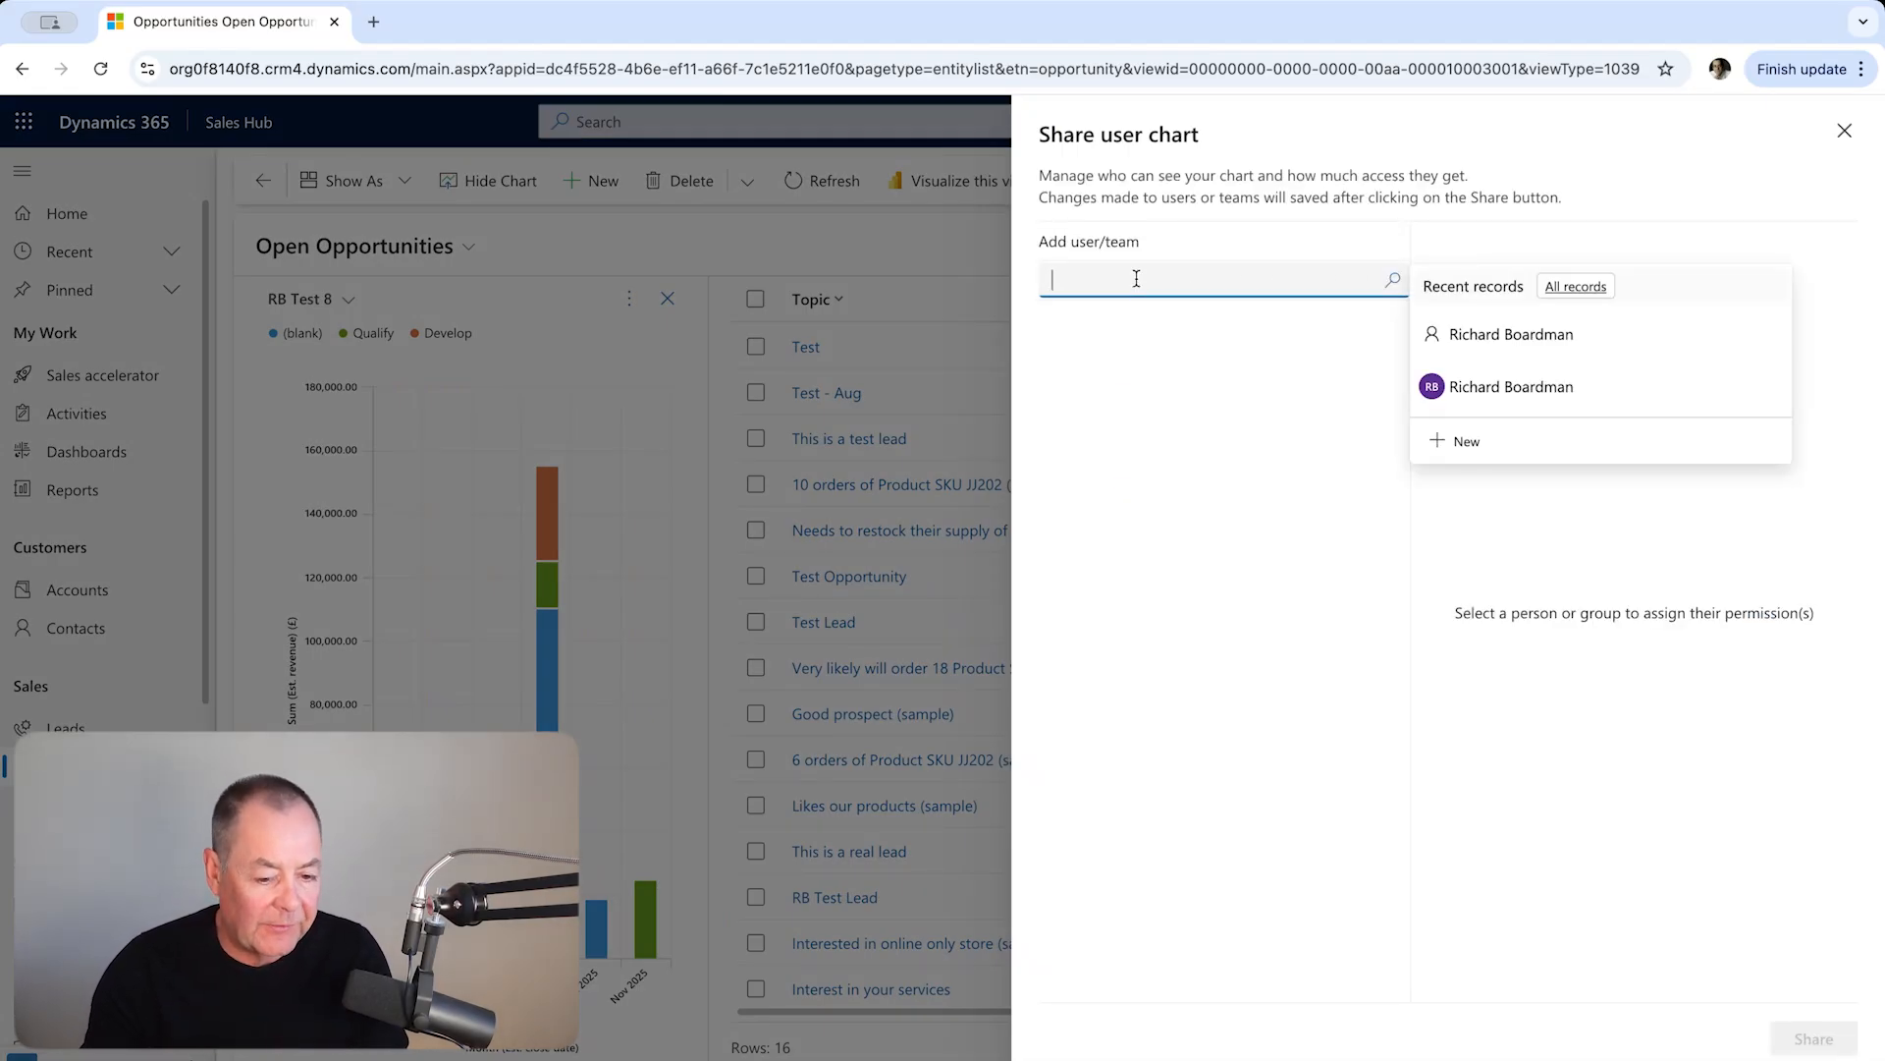
pyautogui.write('mark')
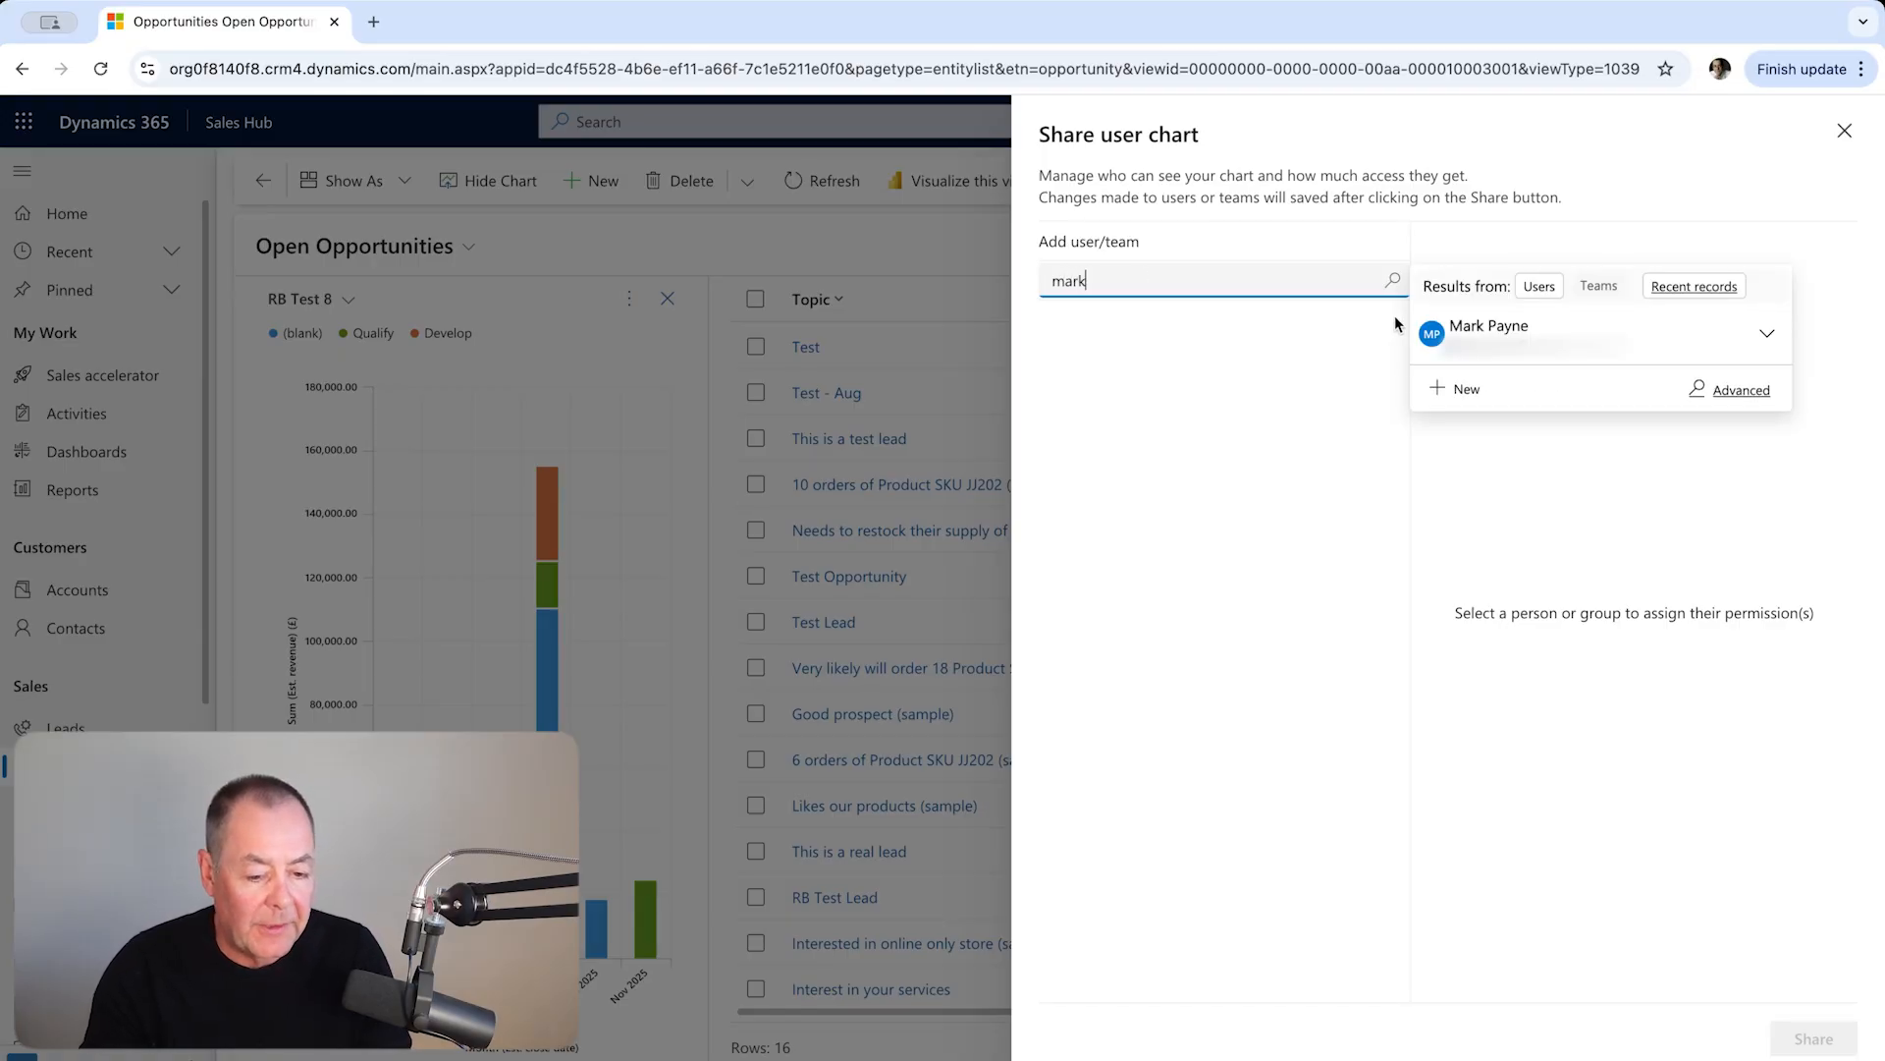
pyautogui.click(1444, 325)
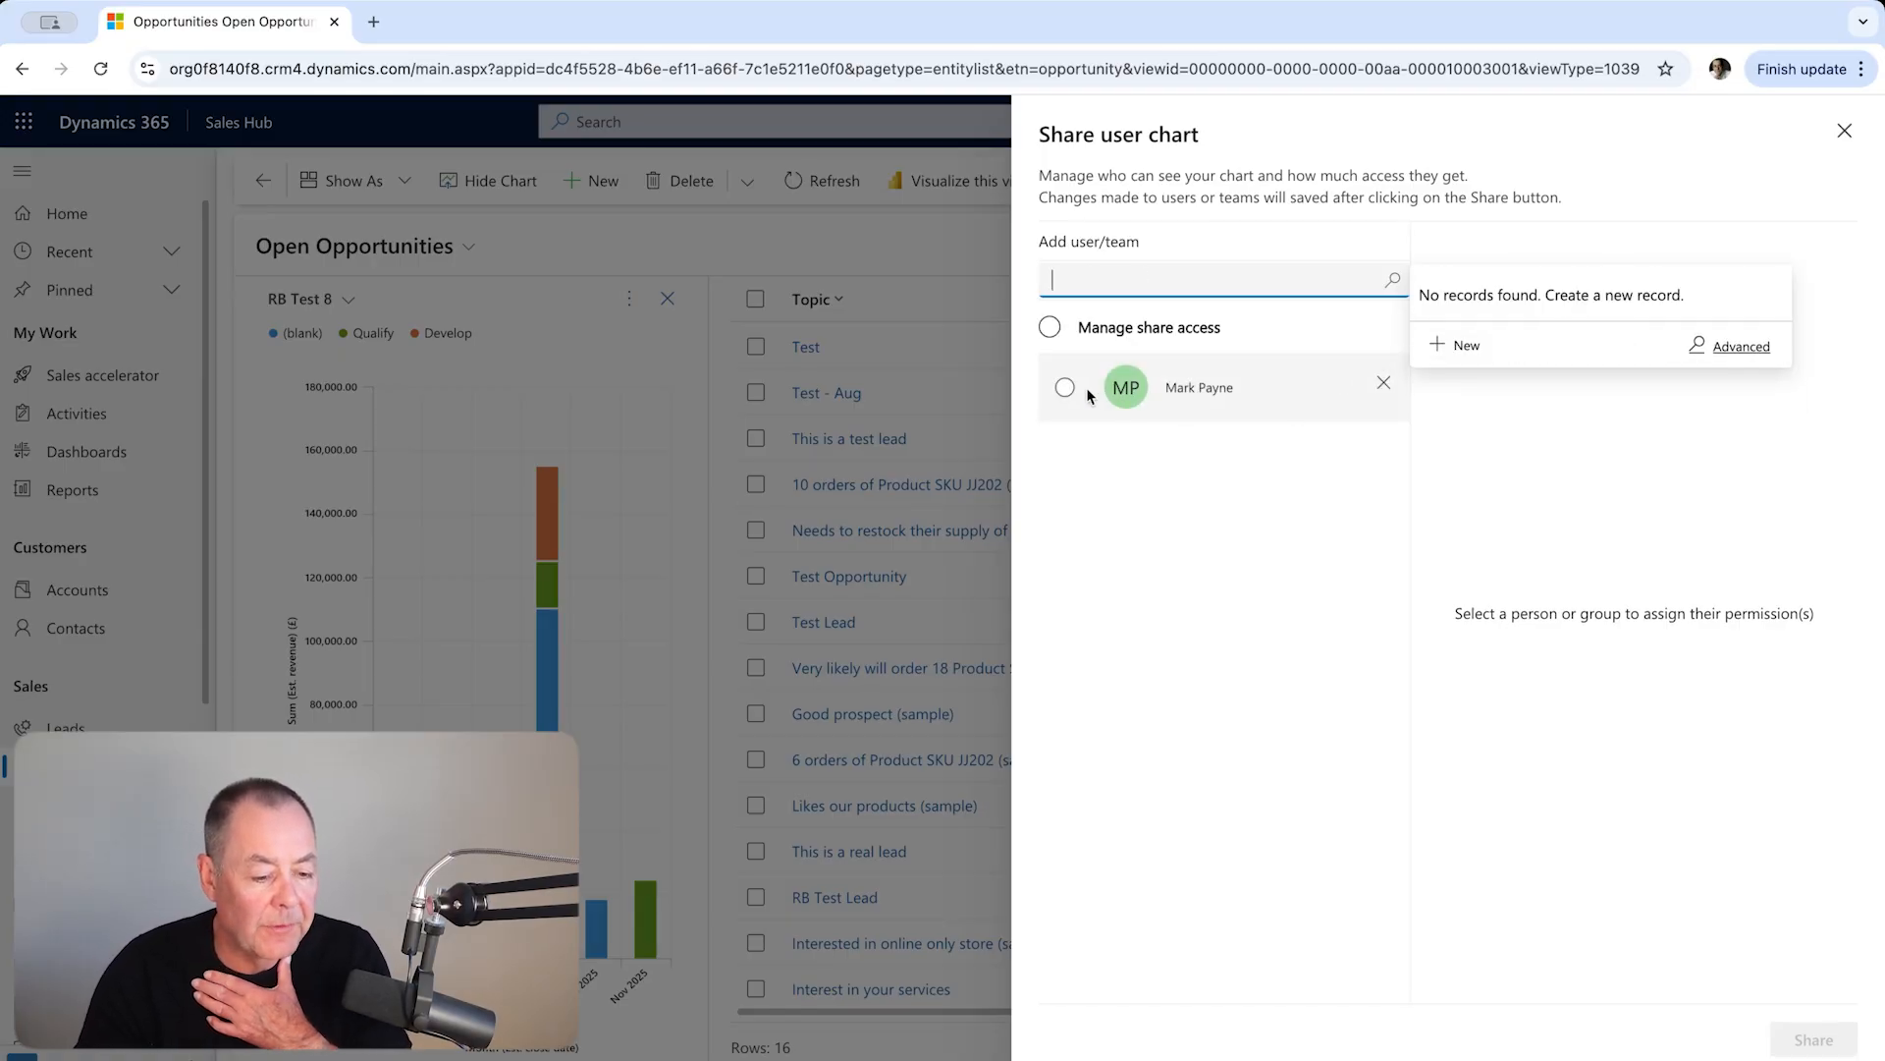
# Grant the added colleague Read permission only and share the chart
pyautogui.click(1065, 387)
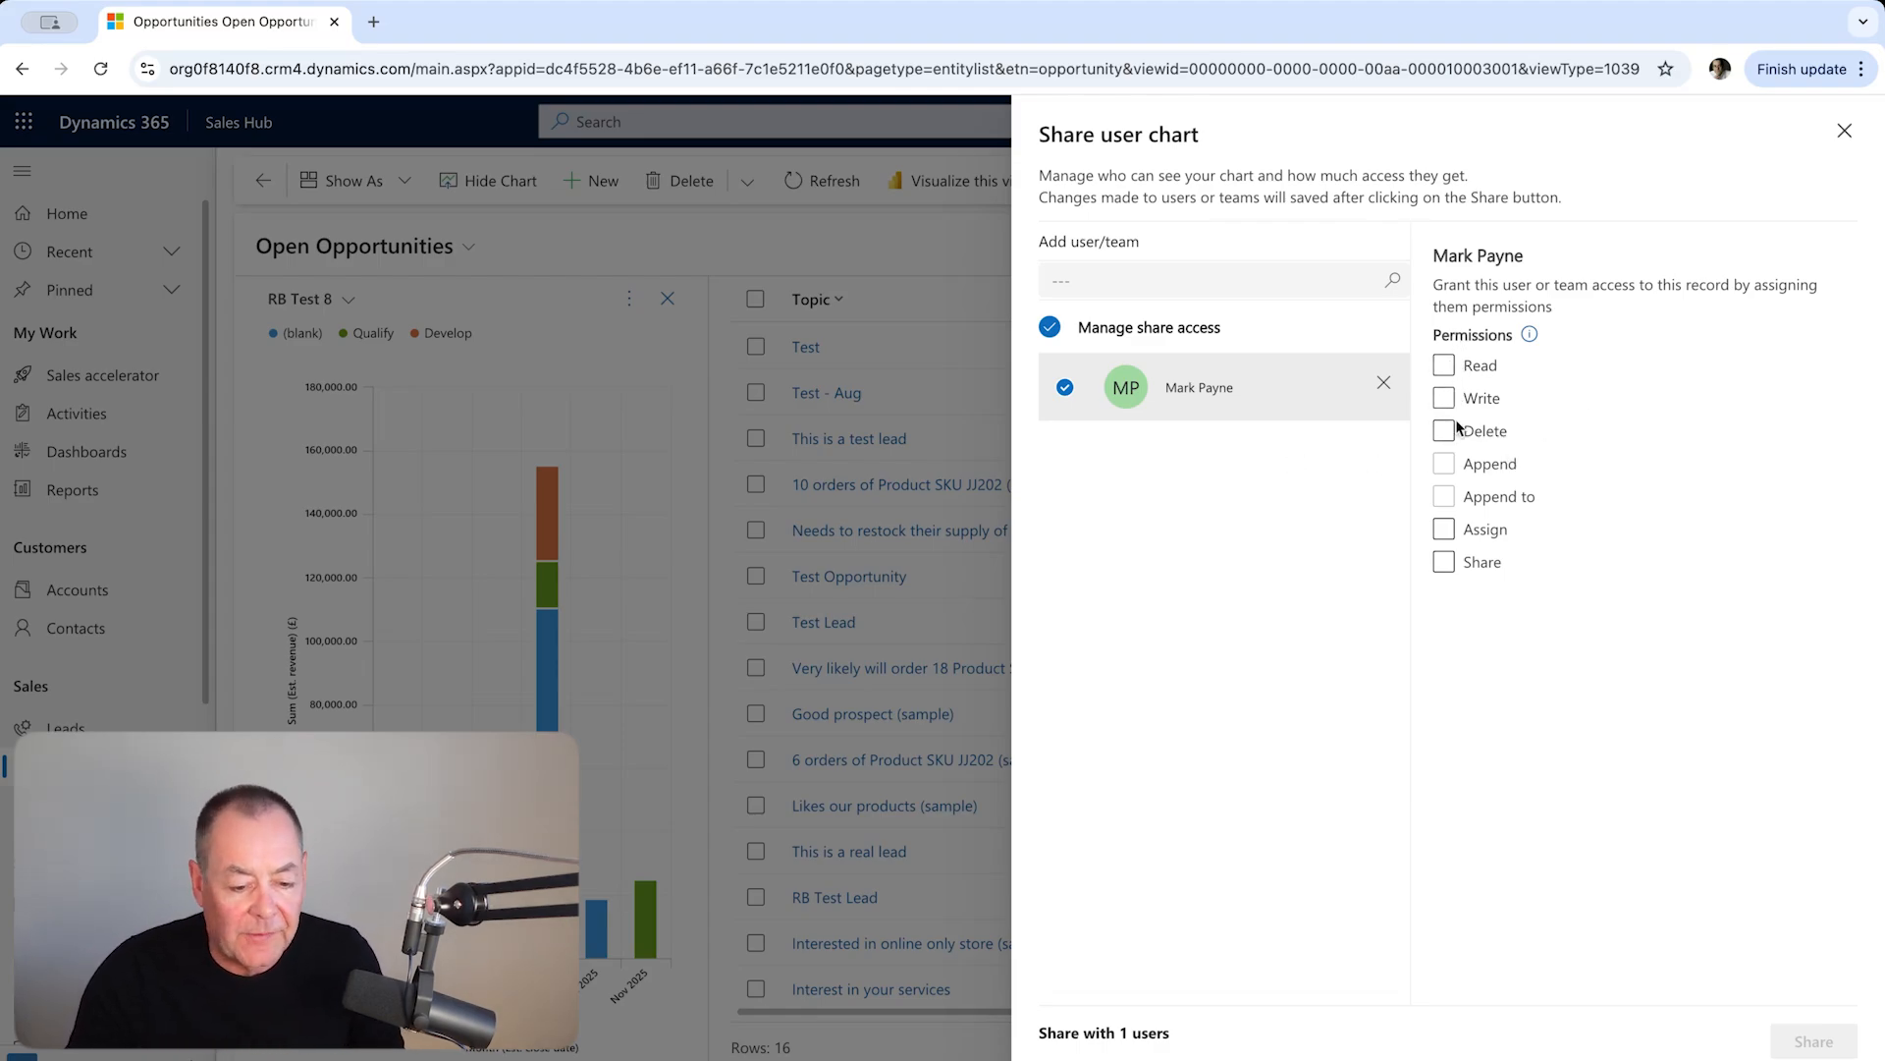
pyautogui.click(1444, 366)
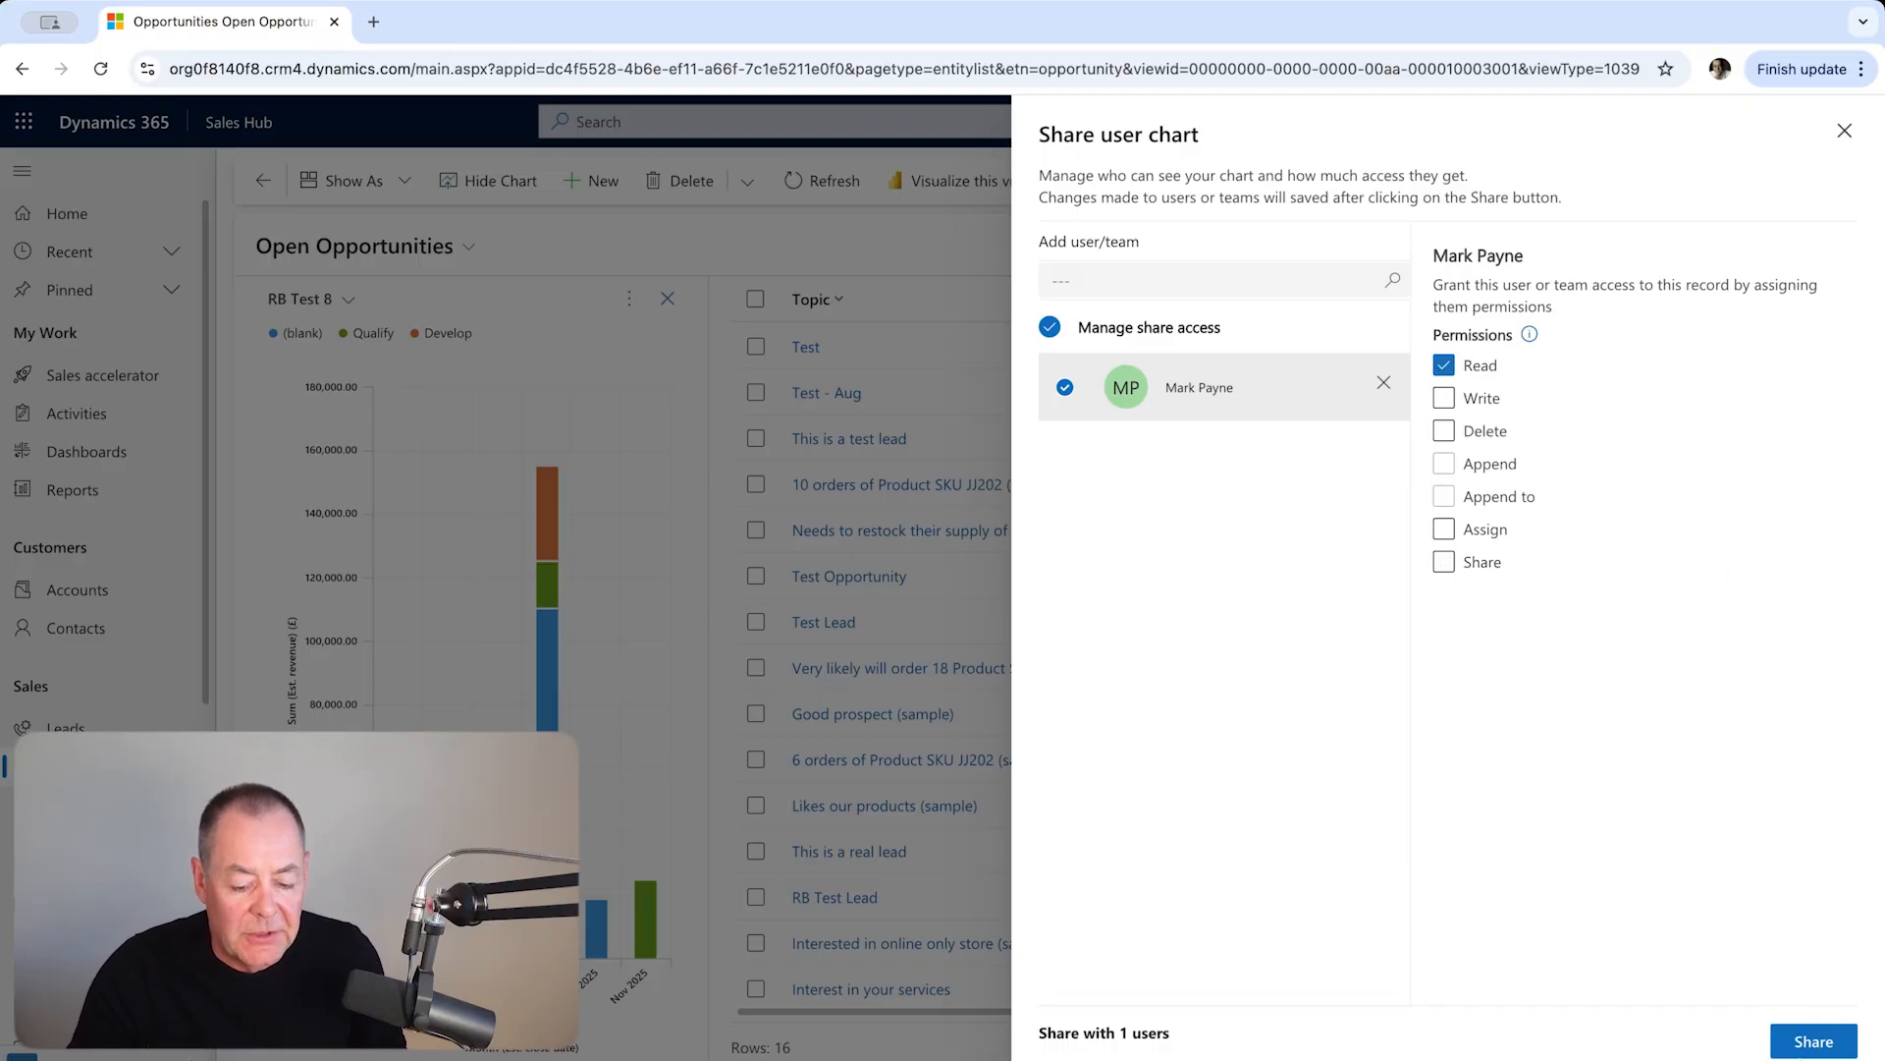
pyautogui.click(1802, 1043)
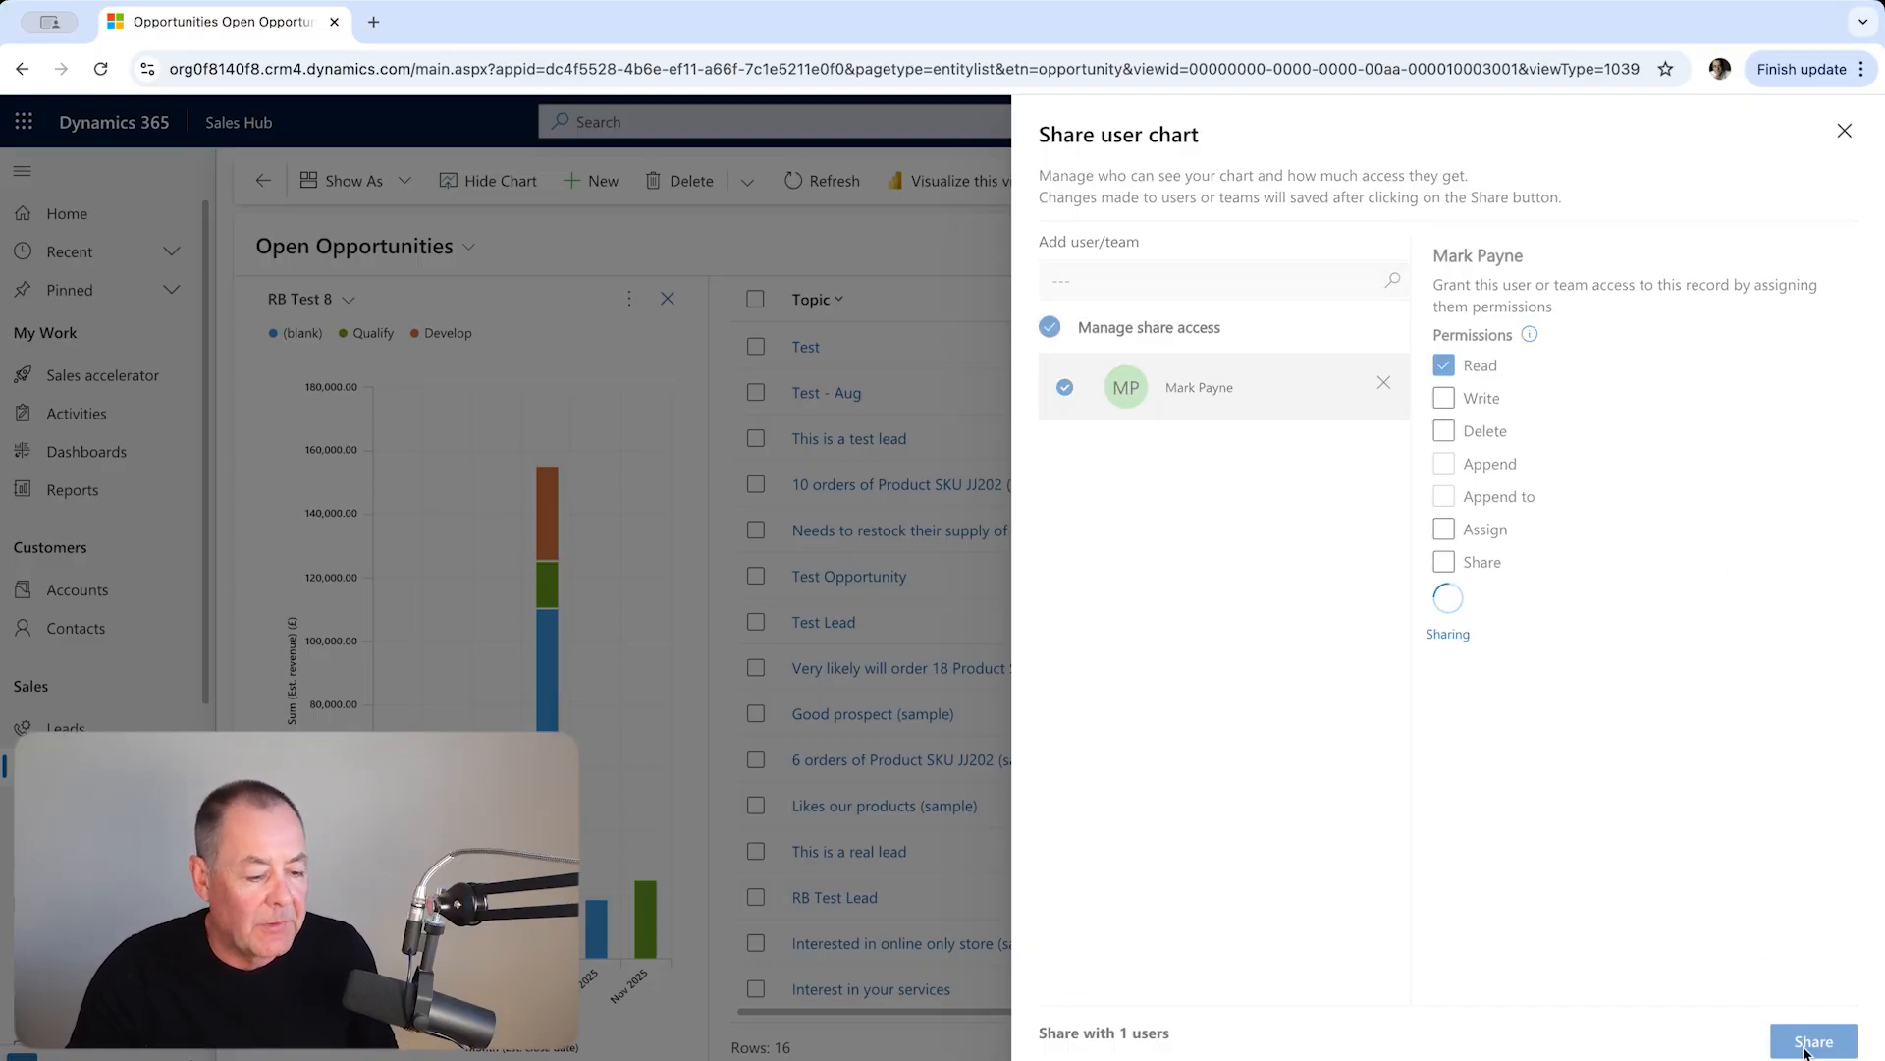